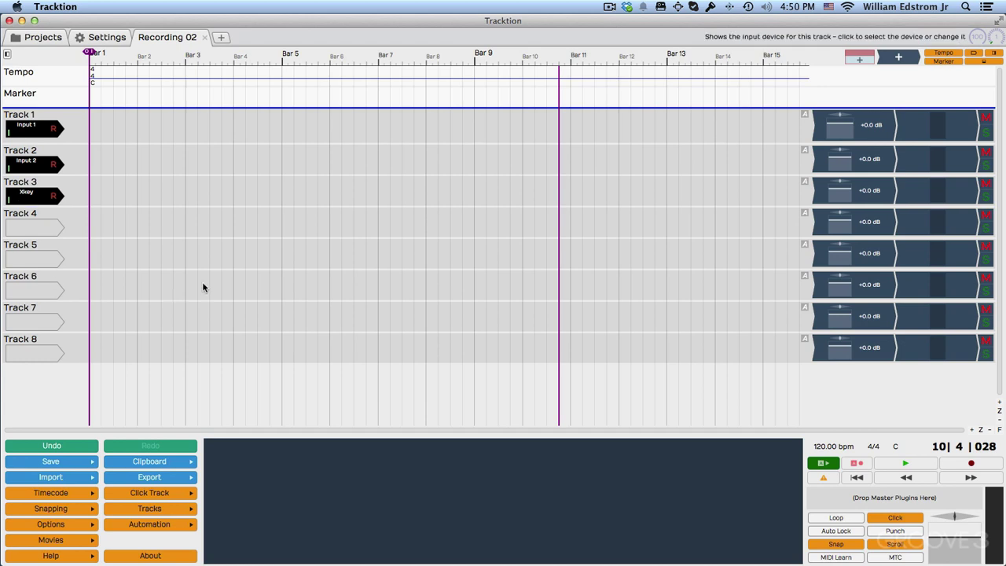
Step: Set Track 3's Xkey MIDI input to <No Input>
{"action": "left_click", "coordinate": [27, 195]}
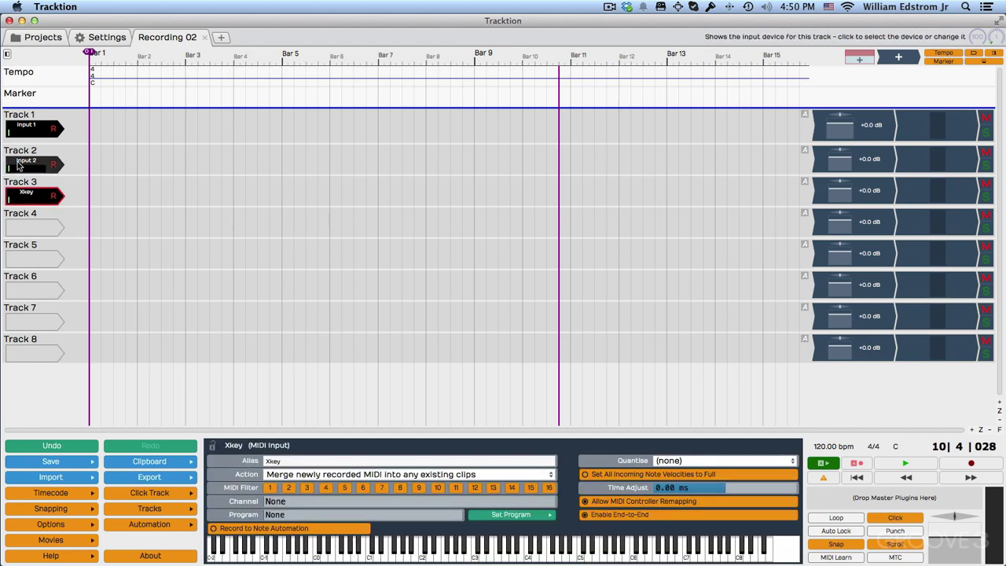
{"action": "left_click", "coordinate": [28, 195]}
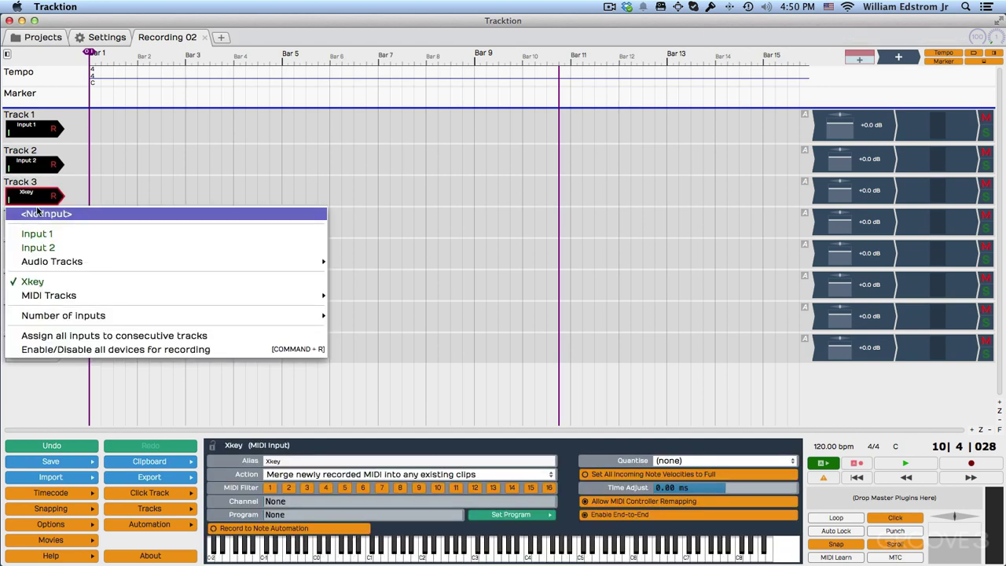
{"action": "left_click", "coordinate": [39, 213]}
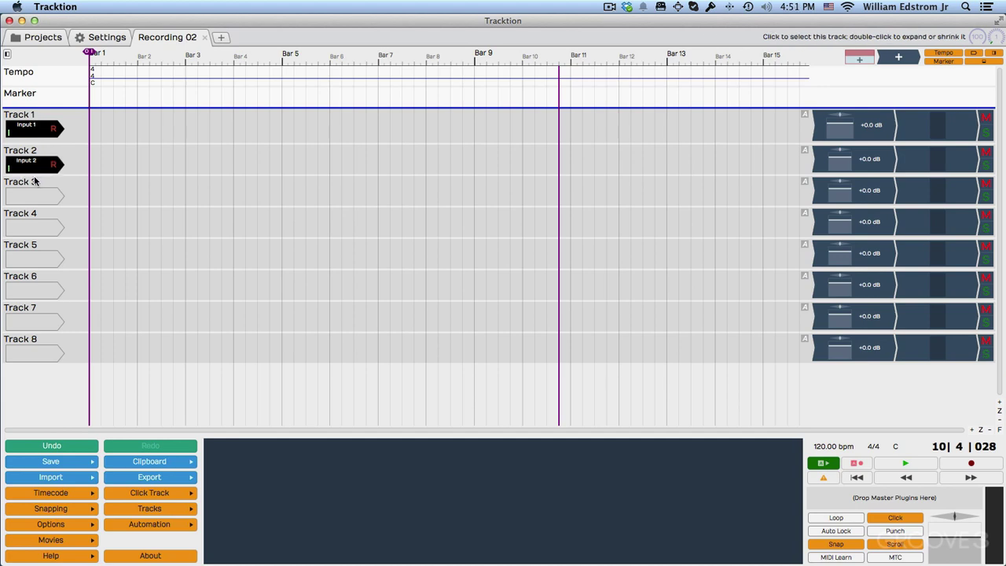
Step: Disarm Track 2 and swap inputs so Track 1 takes Input 2 and Track 2 takes Input 1
{"action": "left_click", "coordinate": [34, 164]}
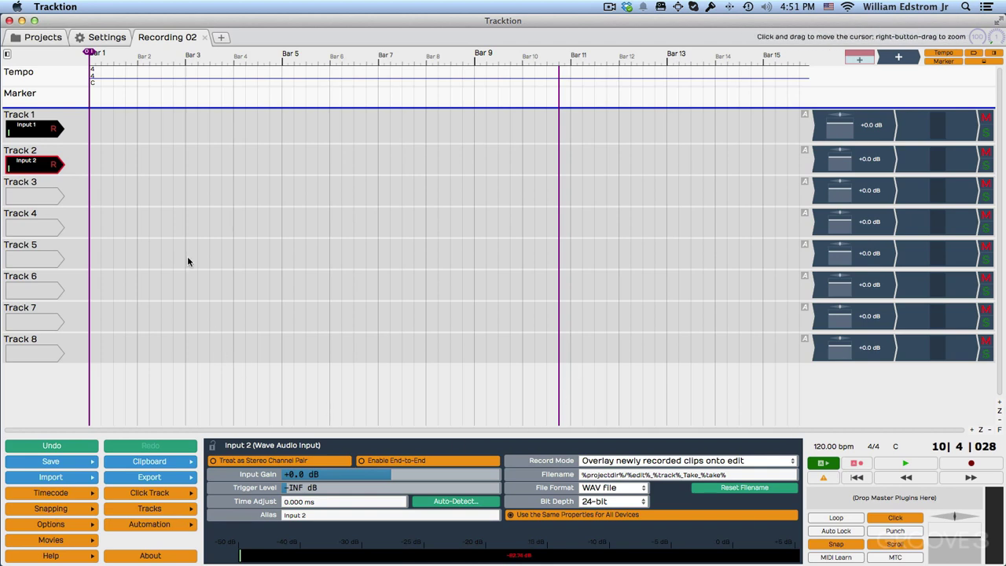
{"action": "left_click", "coordinate": [54, 163]}
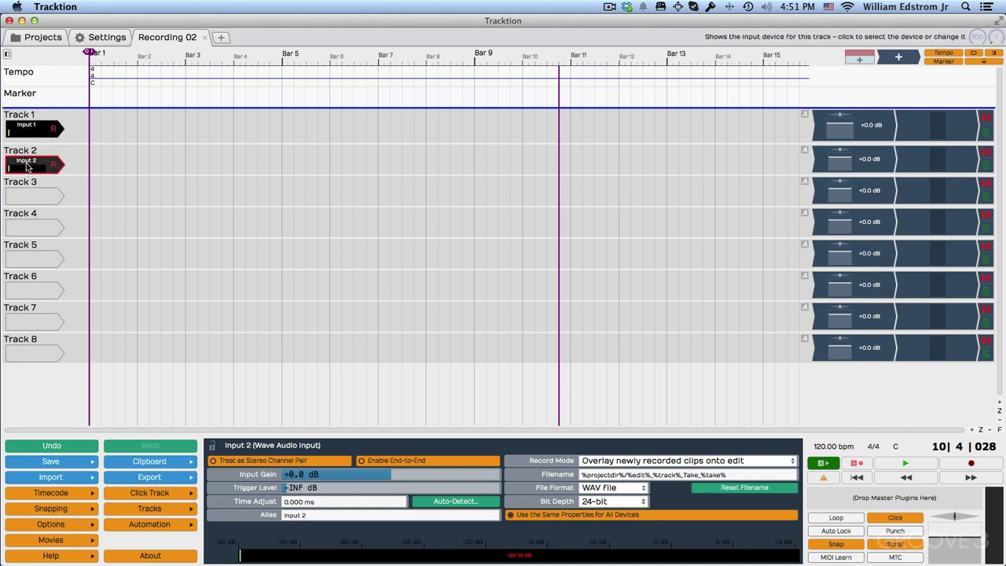
{"action": "left_click_drag", "start_coordinate": [27, 165], "coordinate": [27, 191]}
{"action": "mouse_move", "coordinate": [28, 132]}
{"action": "left_mouse_down"}
{"action": "mouse_move", "coordinate": [31, 168]}
{"action": "mouse_move", "coordinate": [30, 134]}
{"action": "left_mouse_up"}
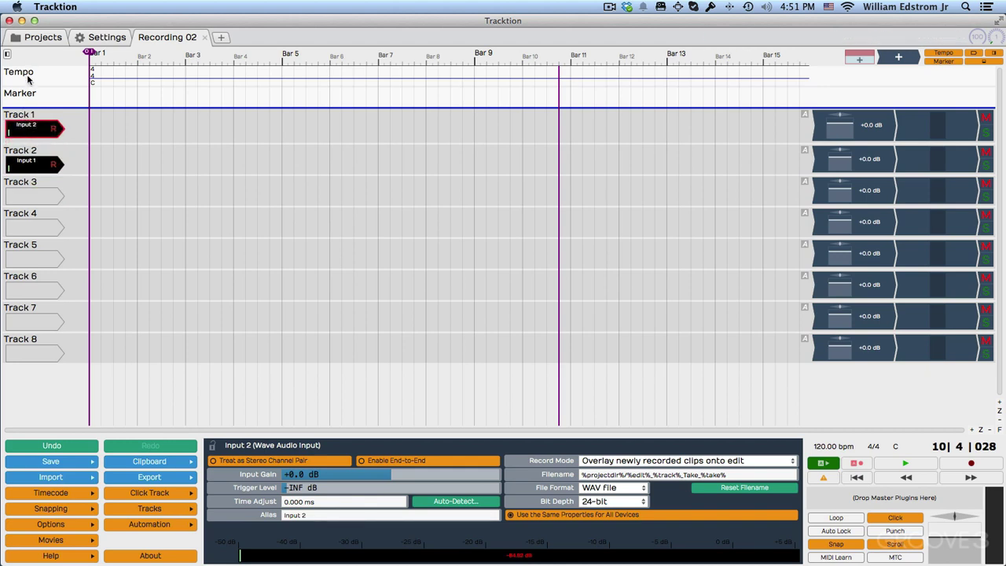
Step: Rename Track 1 to 'GTR1' and set Track 2's input to <No Input>
{"action": "left_click", "coordinate": [13, 117]}
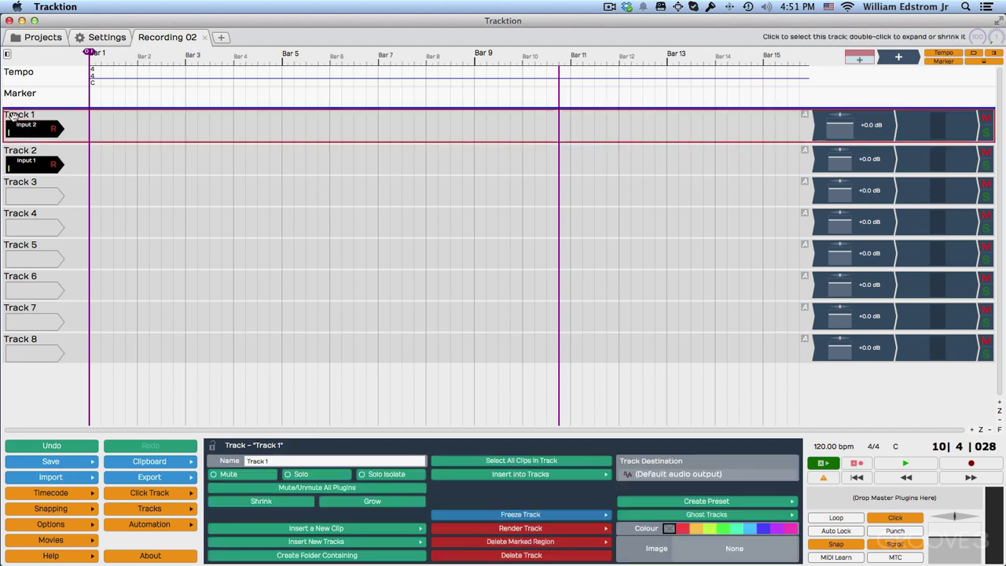
{"action": "left_click", "coordinate": [281, 462]}
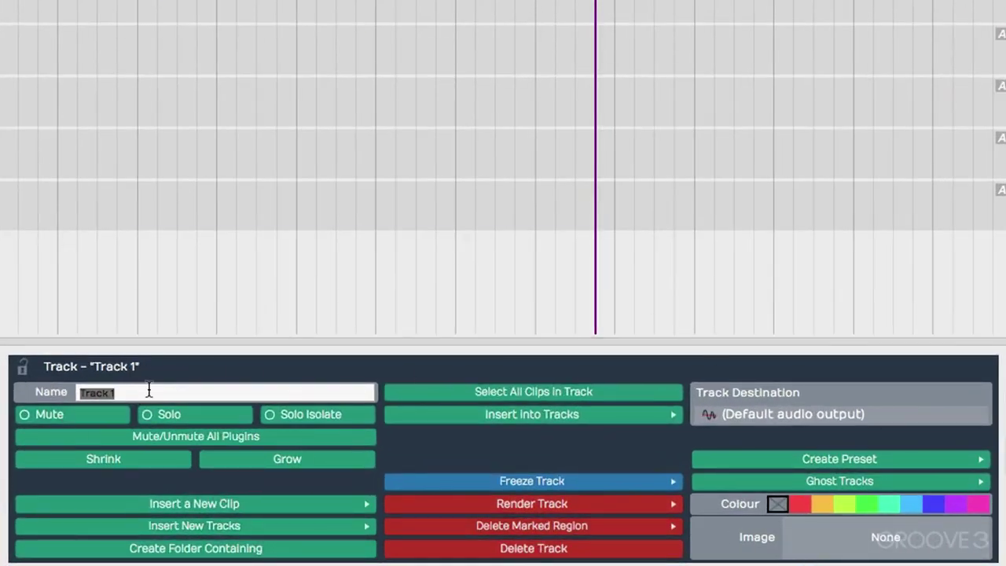
{"action": "type", "text": "GTR1"}
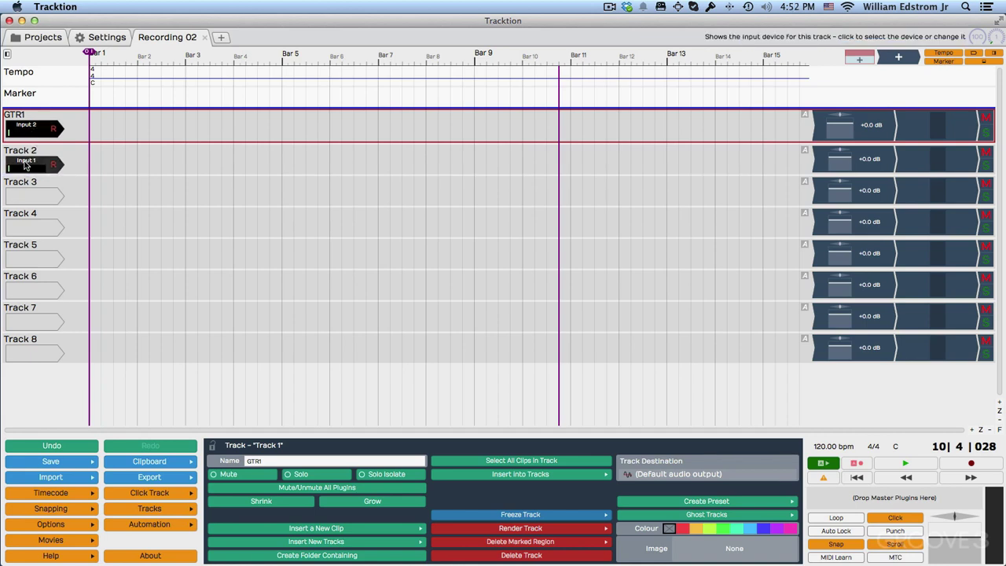
{"action": "left_click", "coordinate": [25, 164]}
{"action": "left_click", "coordinate": [33, 182]}
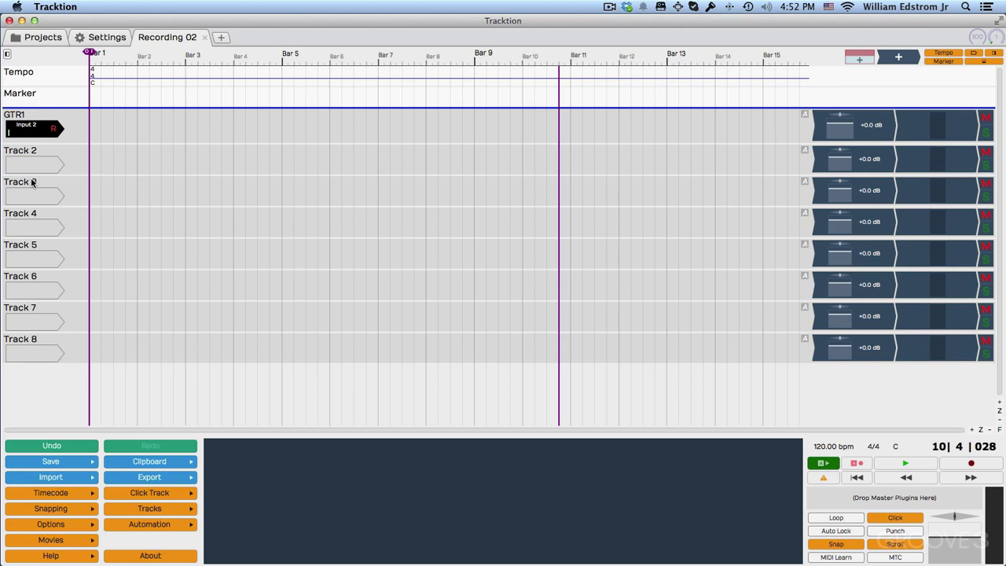
Step: Turn off the metronome click, arm GTR1 for recording, and return the playhead to the start
{"action": "key", "text": "c"}
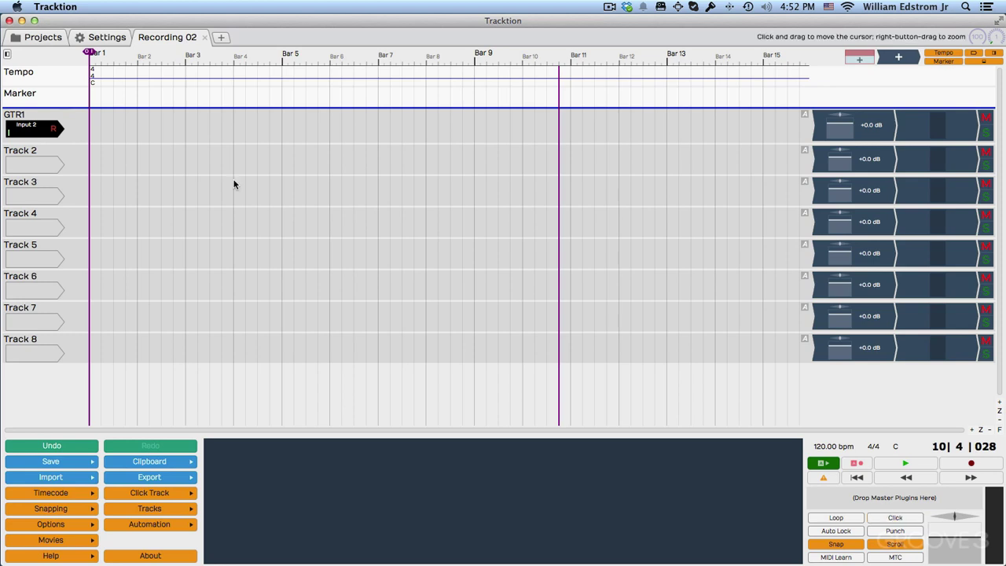
{"action": "left_click", "coordinate": [53, 128]}
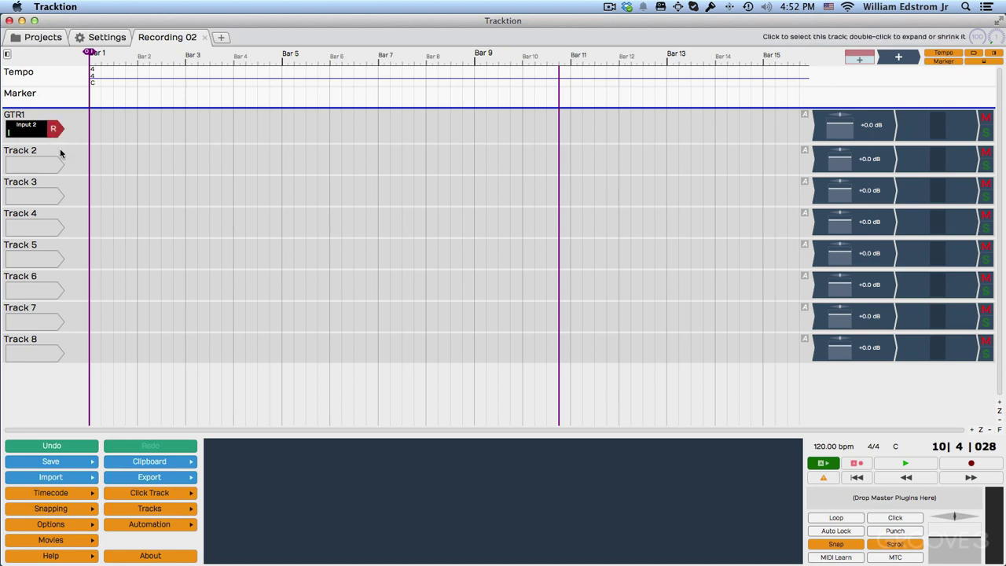
{"action": "key", "text": "super+z"}
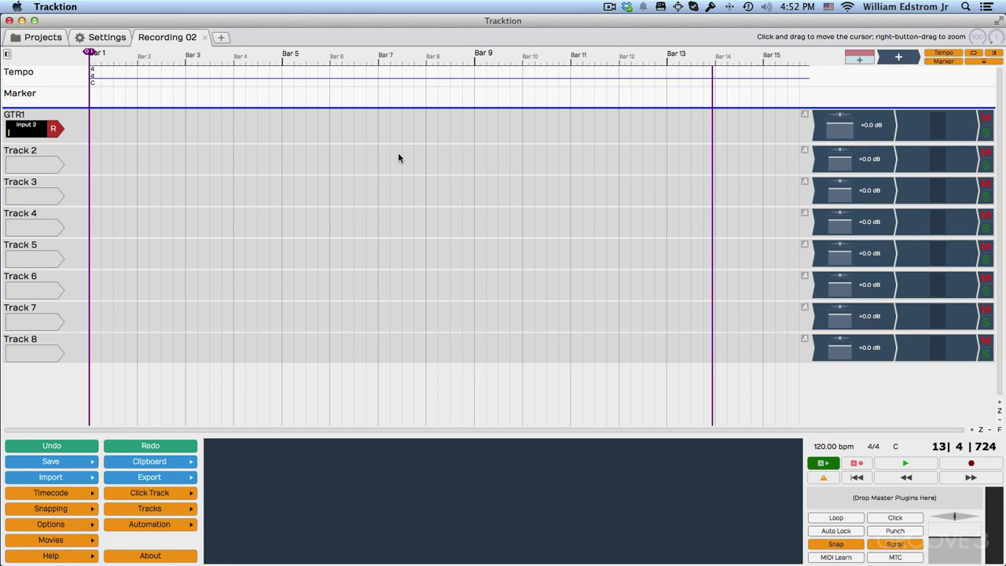
{"action": "key", "text": "Home"}
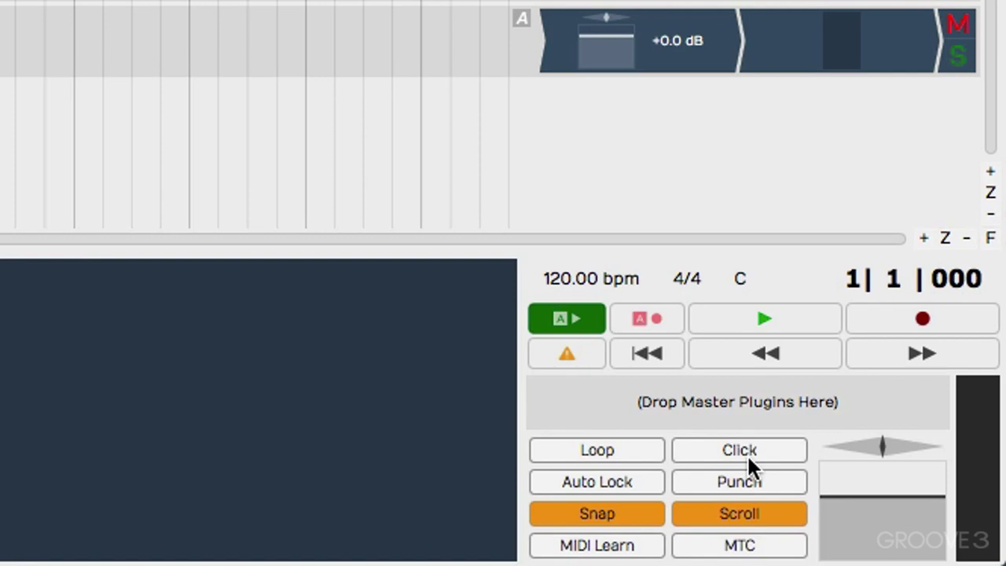
Step: Record a guitar take on GTR1 from bar 1, discarding a first trial start
{"action": "left_click", "coordinate": [931, 317]}
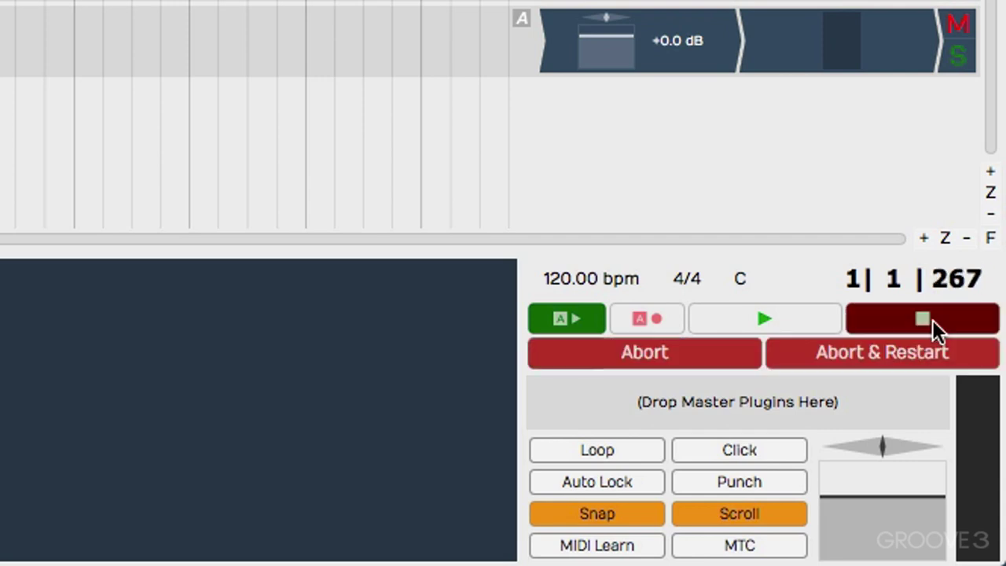
{"action": "left_click", "coordinate": [931, 318]}
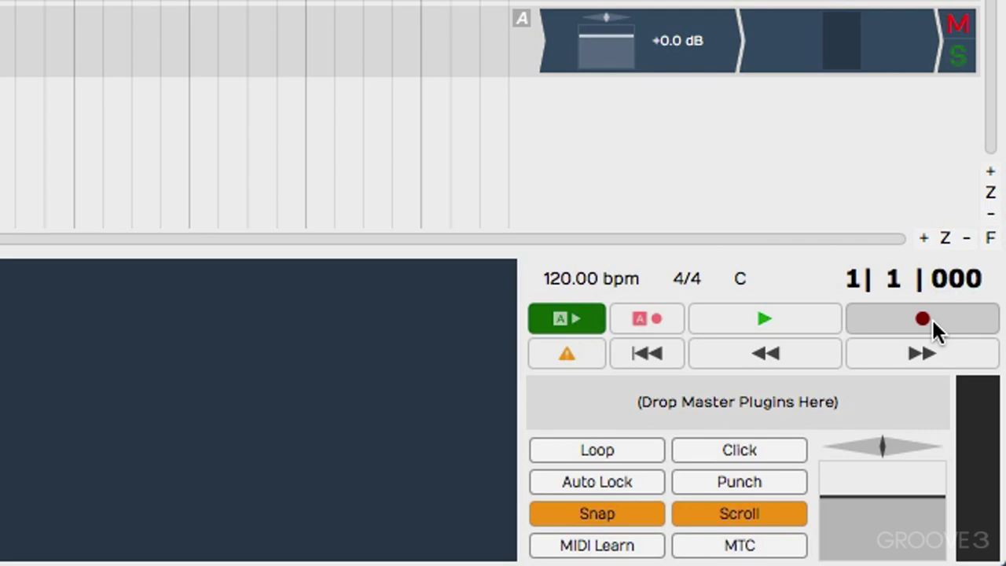
{"action": "left_click", "coordinate": [931, 318]}
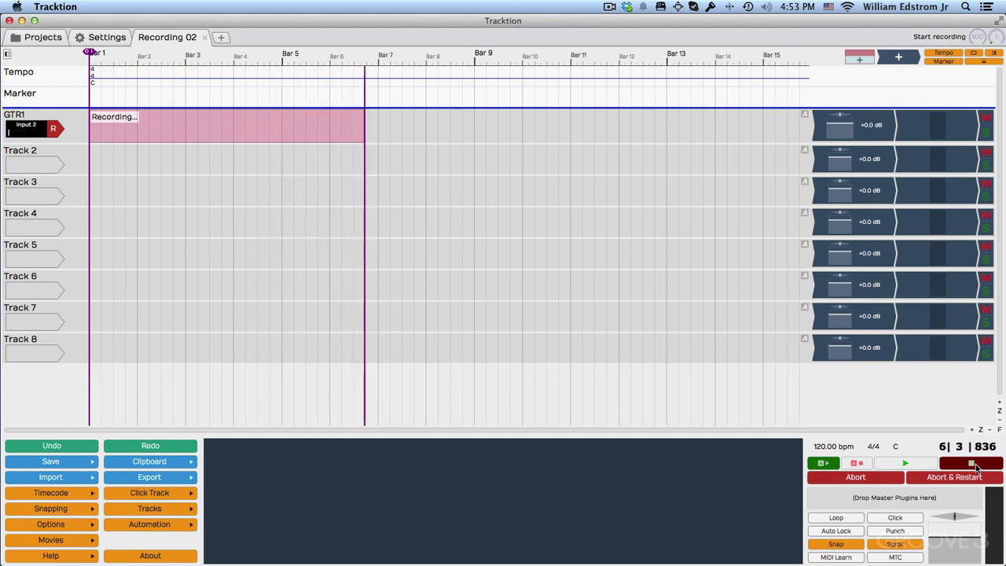
Step: Stop recording, play back the take, and lower the master volume to −1.56 dB
{"action": "left_click", "coordinate": [976, 468]}
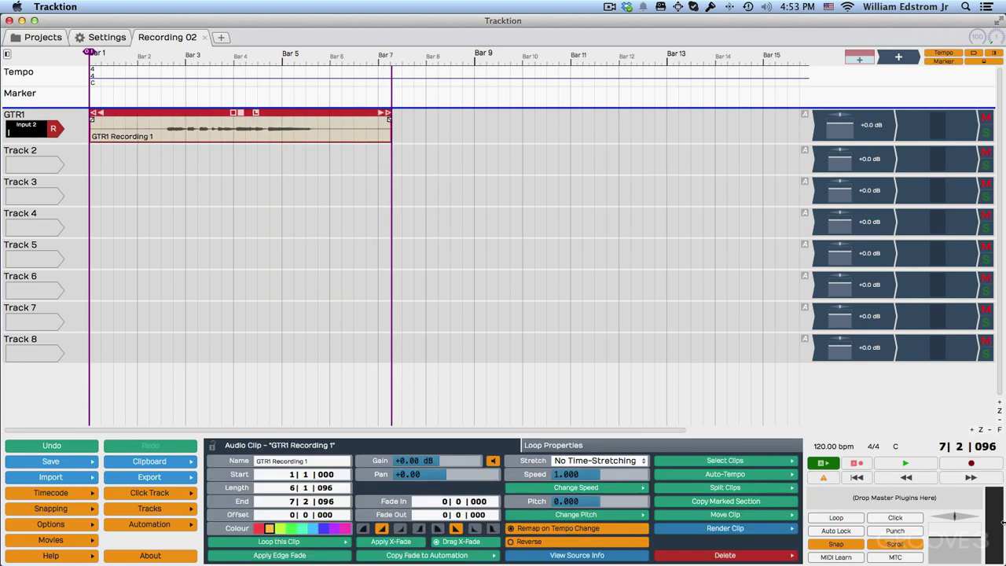
{"action": "left_click_drag", "start_coordinate": [404, 100], "coordinate": [163, 99]}
{"action": "key", "text": "space"}
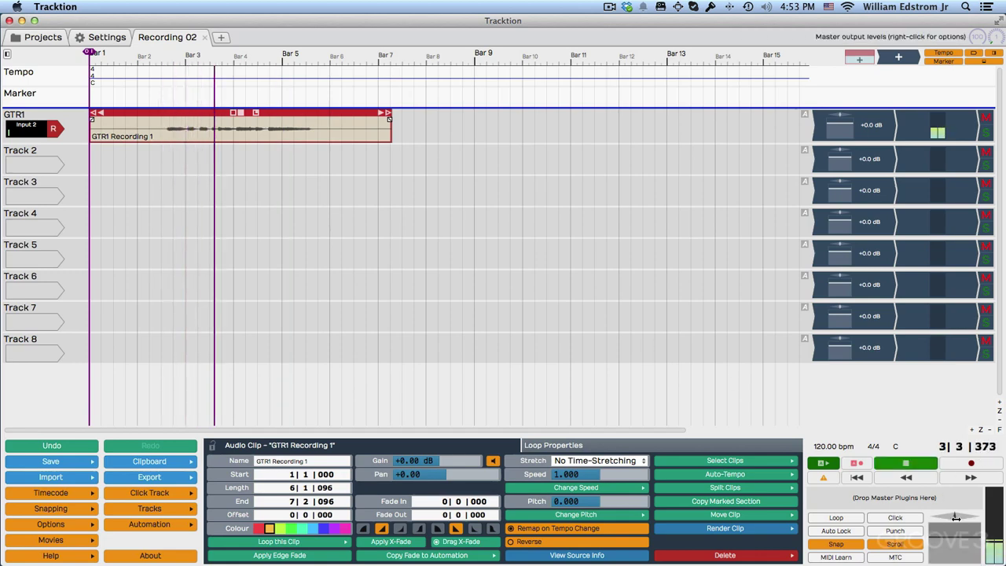
{"action": "left_click_drag", "start_coordinate": [954, 534], "coordinate": [949, 446]}
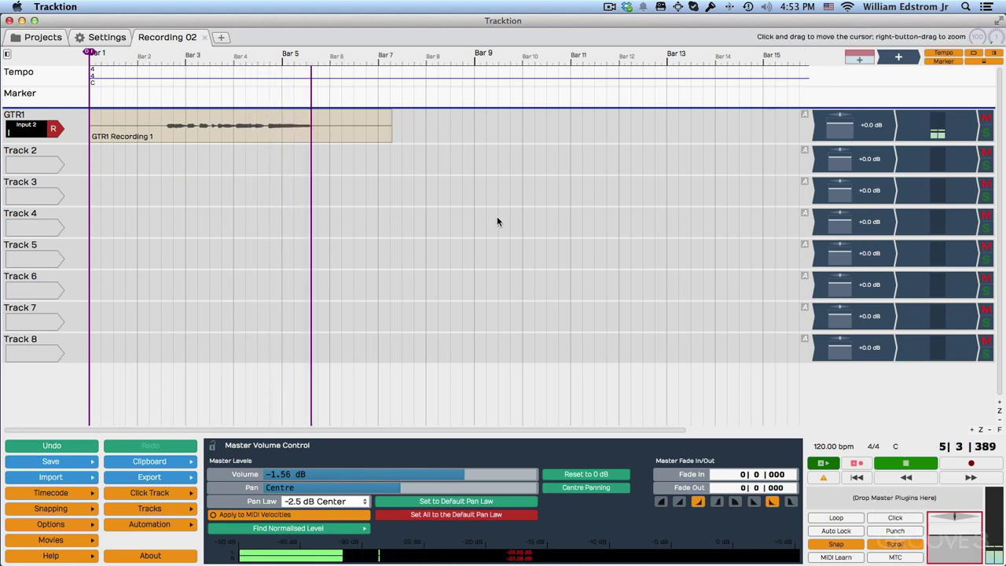
{"action": "key", "text": "space"}
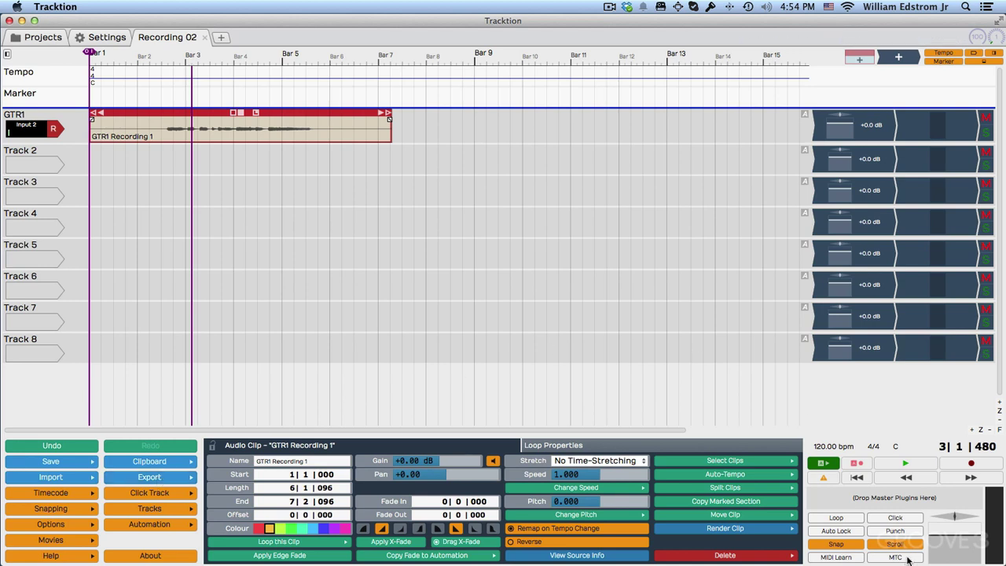
Step: Turn the metronome click back on
{"action": "left_click", "coordinate": [908, 517]}
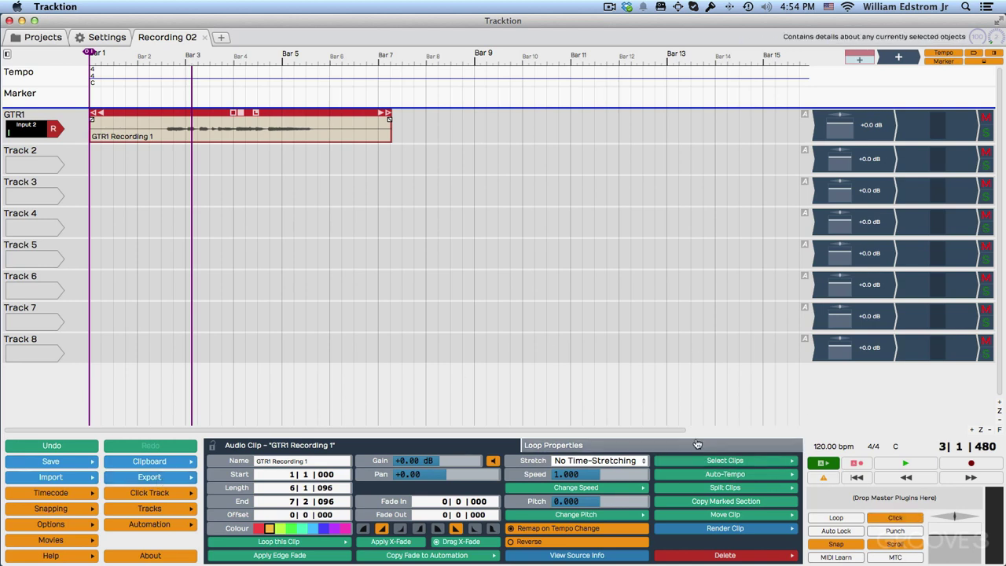
{"action": "left_click", "coordinate": [893, 519]}
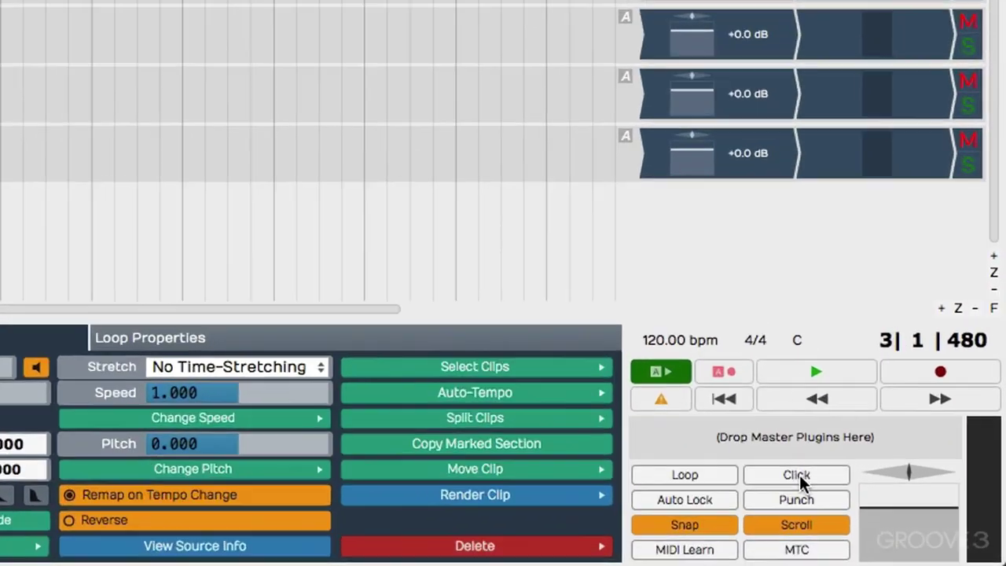
{"action": "left_click", "coordinate": [896, 519]}
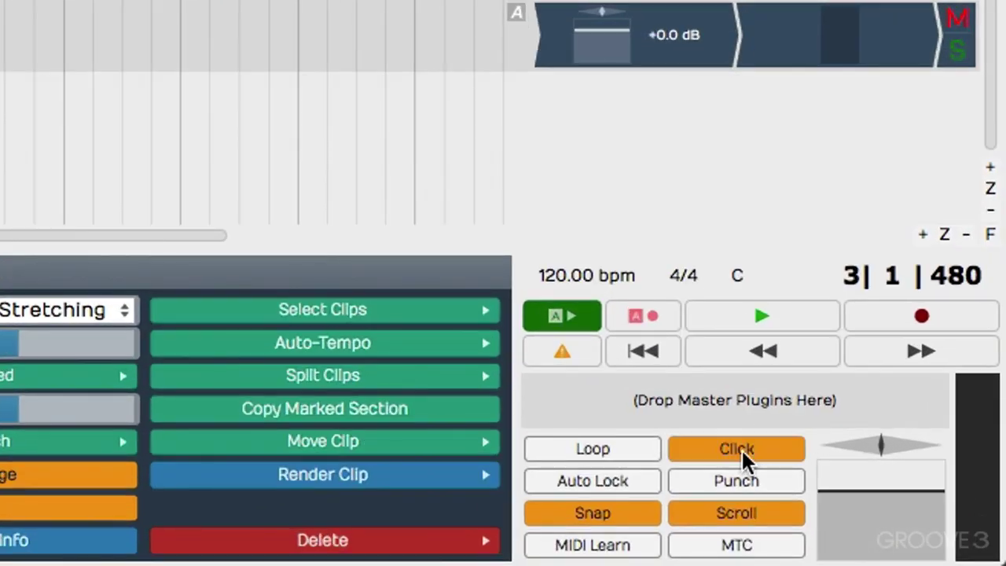
{"action": "left_click", "coordinate": [741, 448]}
{"action": "left_click", "coordinate": [741, 448]}
{"action": "left_click", "coordinate": [741, 448]}
{"action": "left_click", "coordinate": [741, 448]}
{"action": "left_click", "coordinate": [741, 448]}
{"action": "left_click", "coordinate": [742, 448]}
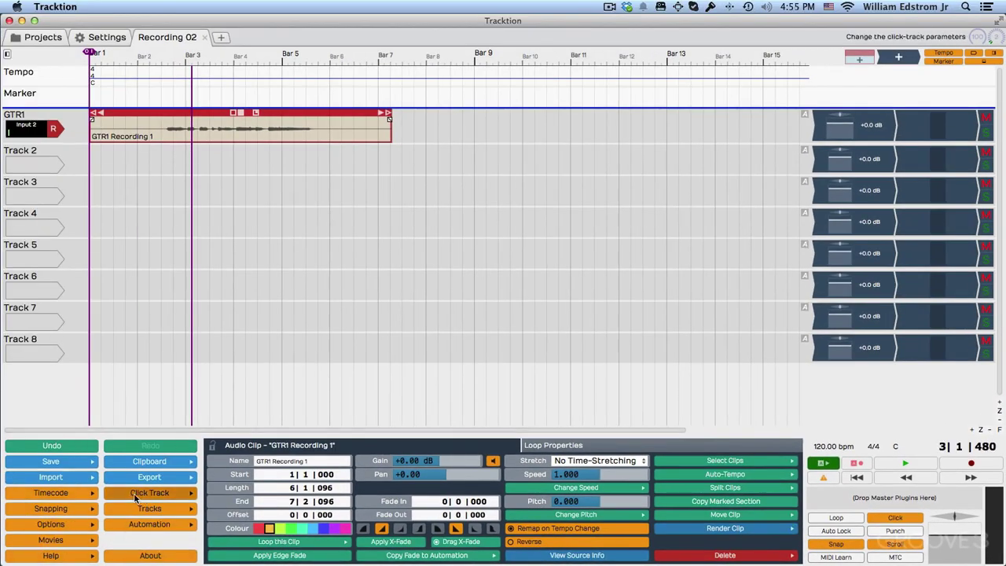
Step: Check the click track options, then play the edit briefly from early in bar 1 to hear the click
{"action": "left_click", "coordinate": [141, 496]}
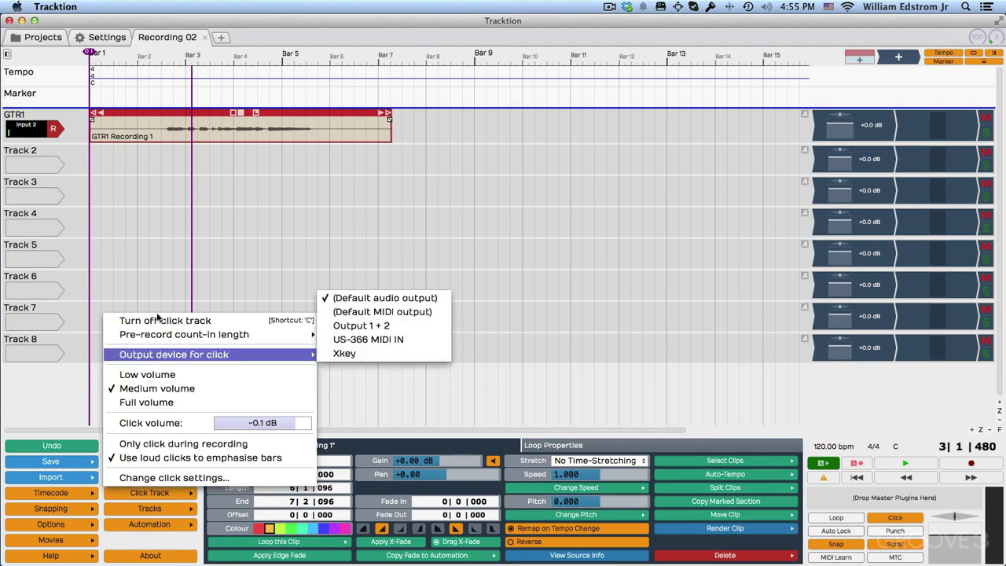
{"action": "mouse_move", "coordinate": [166, 333]}
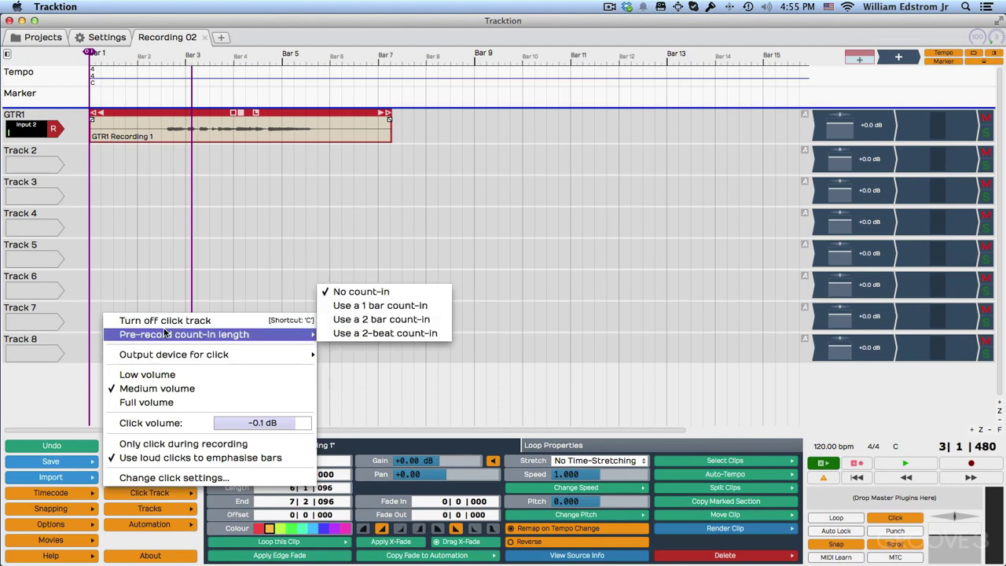
{"action": "left_click", "coordinate": [145, 160]}
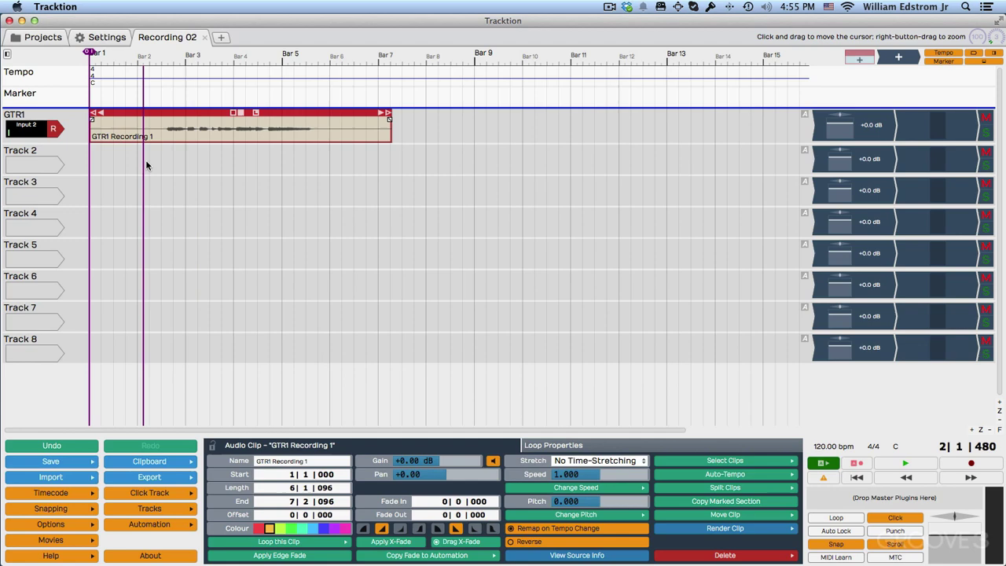
{"action": "left_click", "coordinate": [115, 167]}
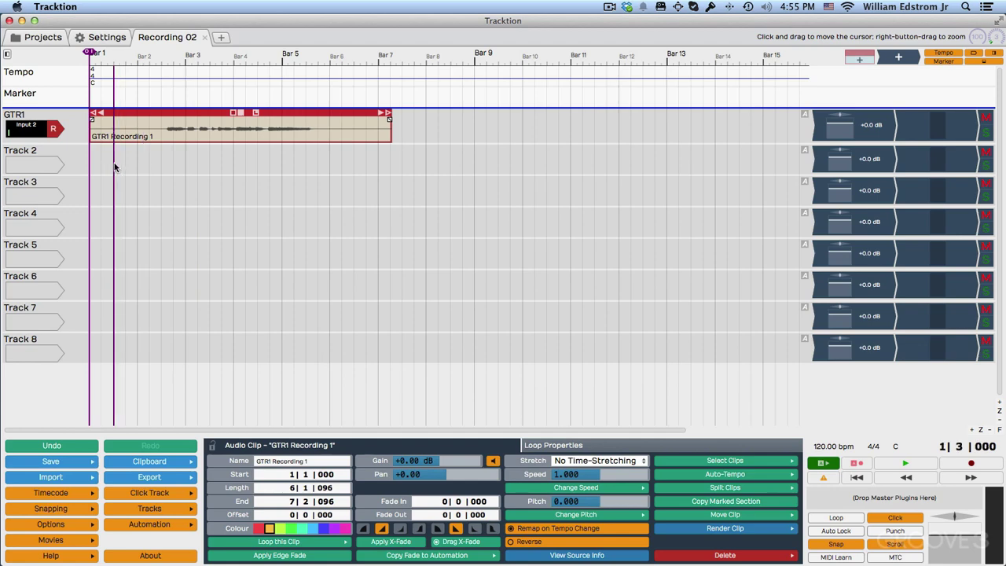
{"action": "key", "text": "space"}
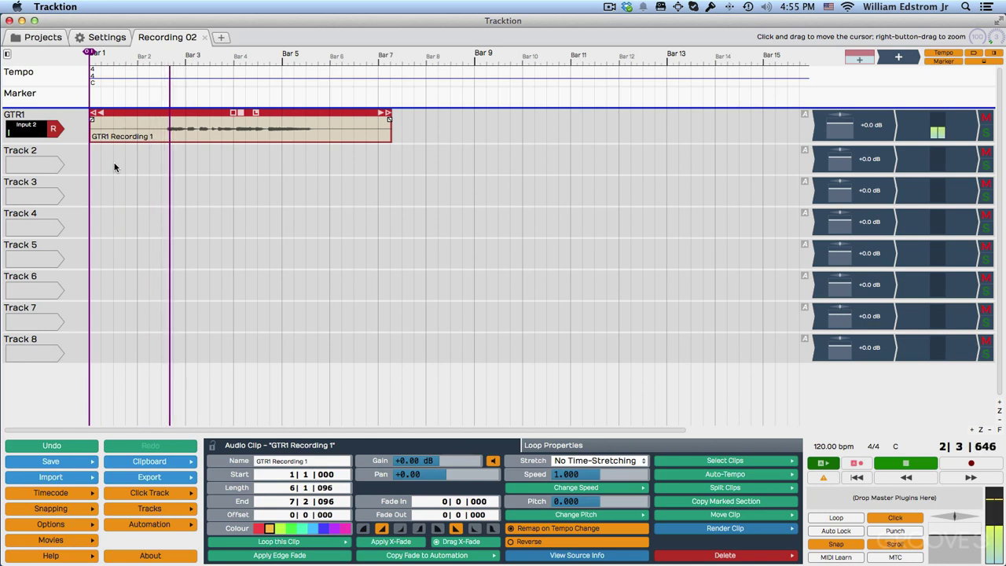
{"action": "key", "text": "space"}
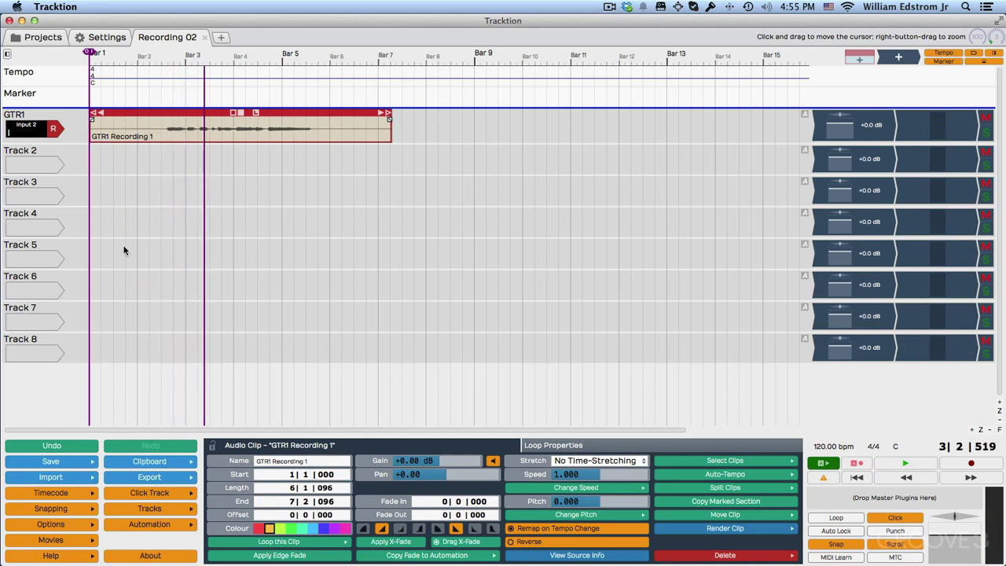
Step: Set the pre-record count-in to a 2 bar count-in and select the GTR1 Recording 1 clip
{"action": "left_click", "coordinate": [154, 492]}
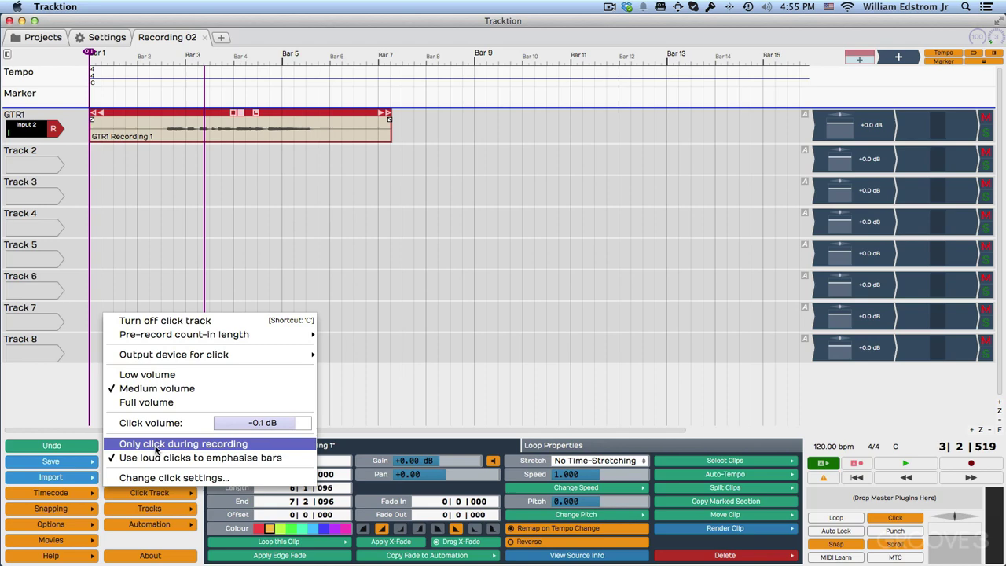
{"action": "mouse_move", "coordinate": [193, 334]}
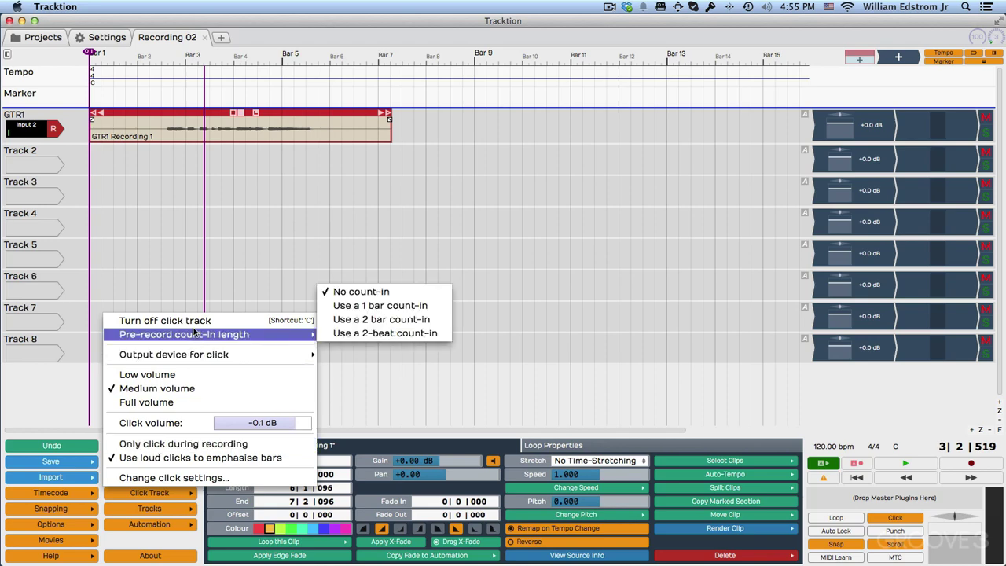
{"action": "left_click", "coordinate": [354, 320]}
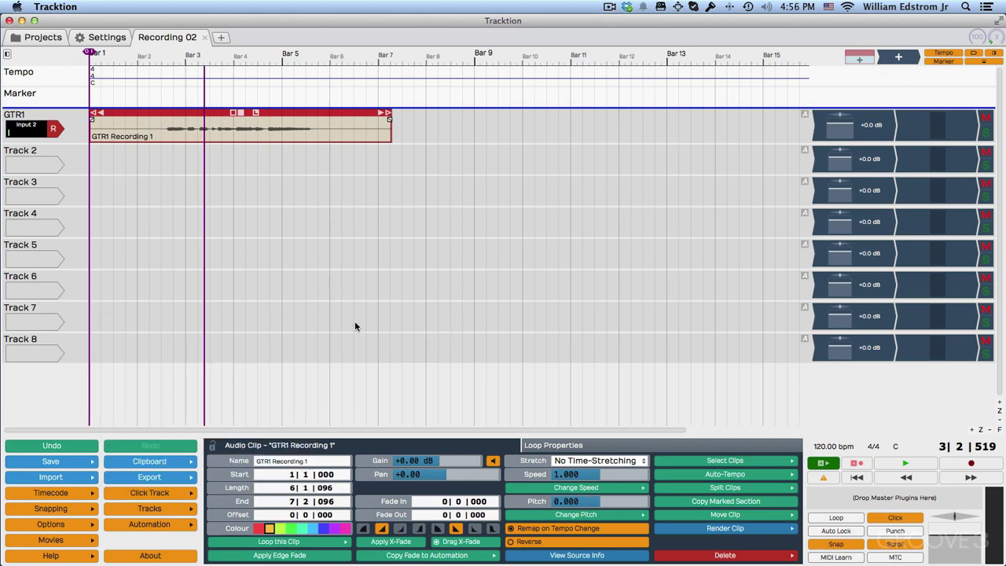
{"action": "left_click", "coordinate": [268, 136]}
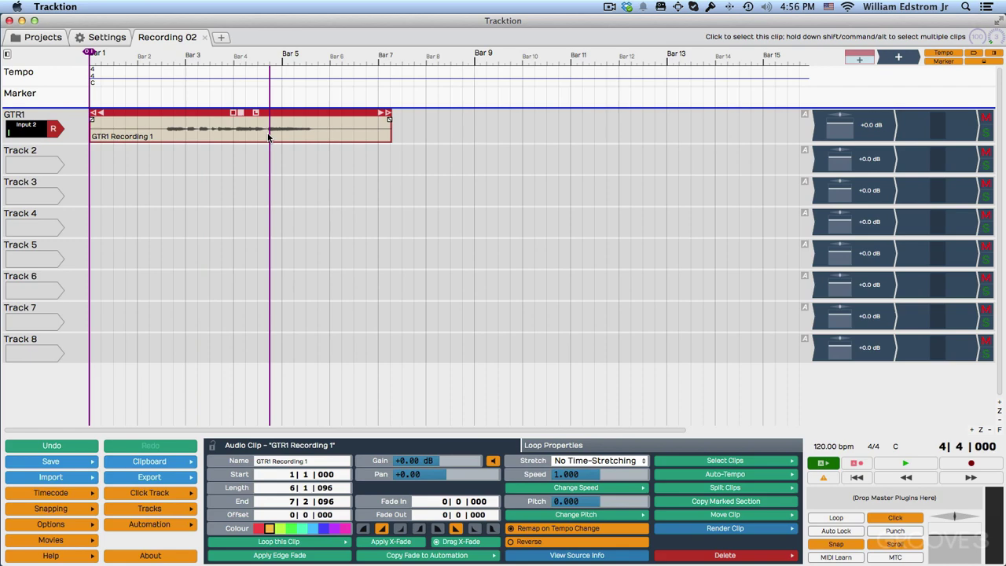
Step: Delete the GTR1 Recording 1 clip and change the edit tempo from 120 to 100 BPM
{"action": "key", "text": "Delete"}
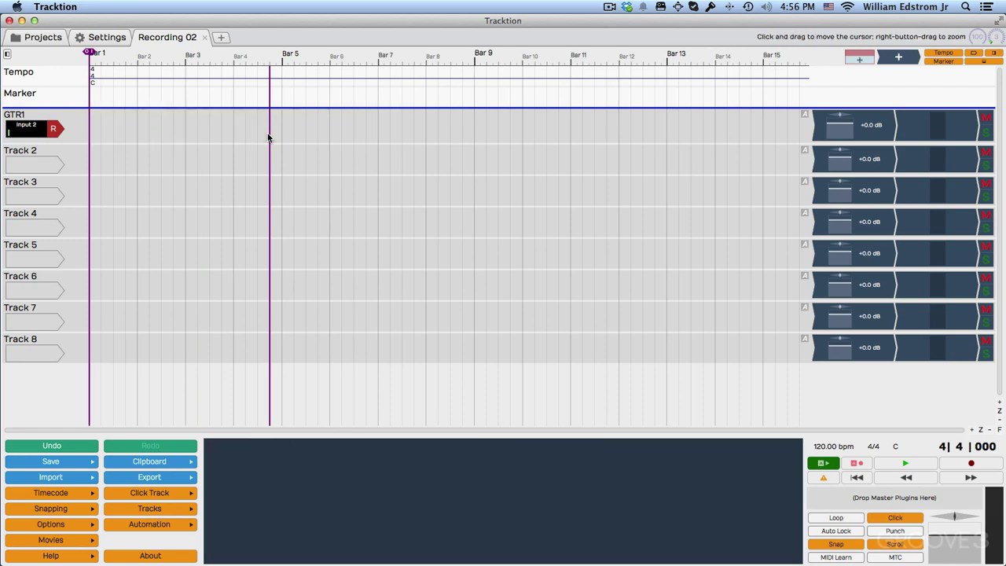
{"action": "key", "text": "Home"}
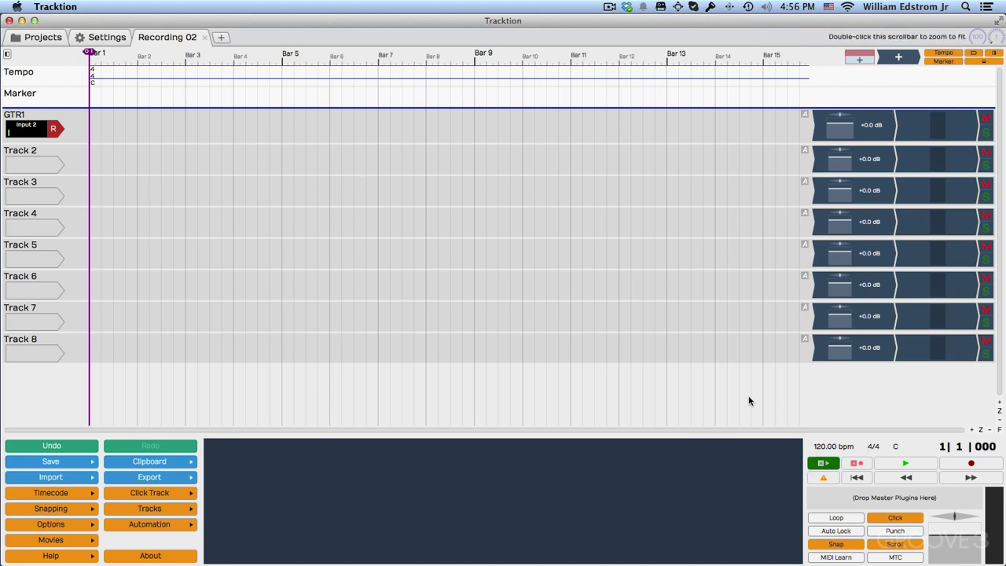
{"action": "left_click", "coordinate": [832, 448]}
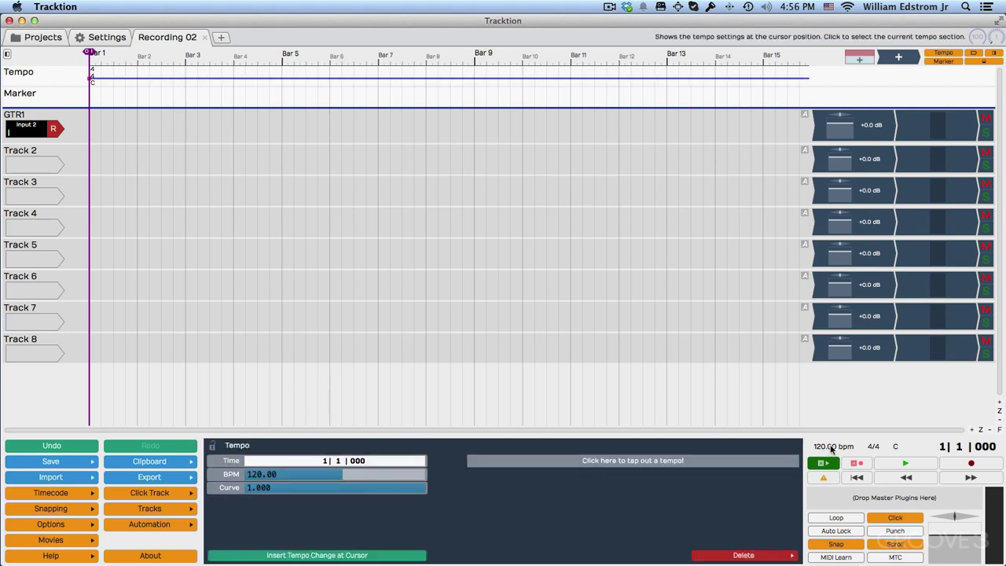
{"action": "left_click", "coordinate": [258, 474]}
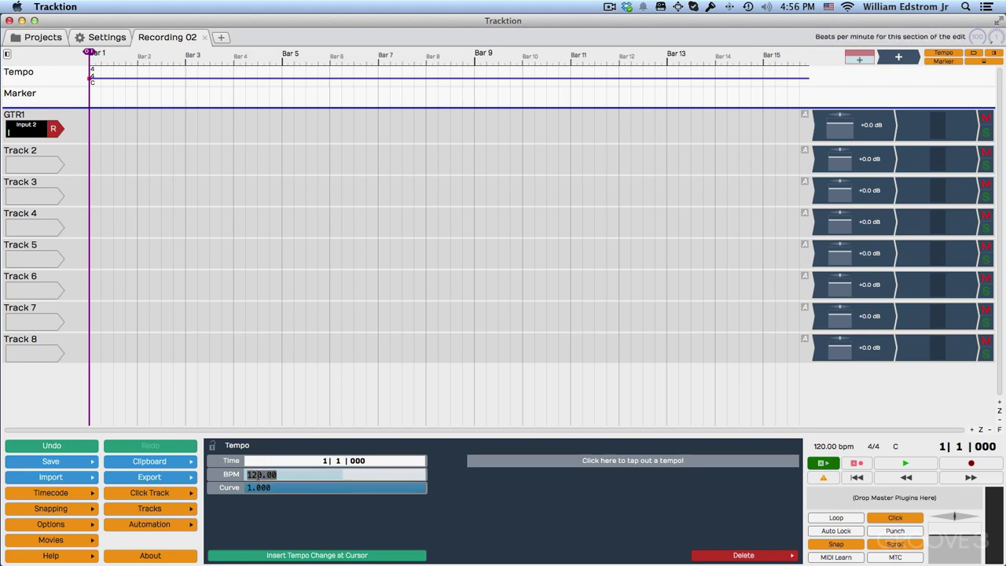
{"action": "type", "text": "100"}
{"action": "key", "text": "Return"}
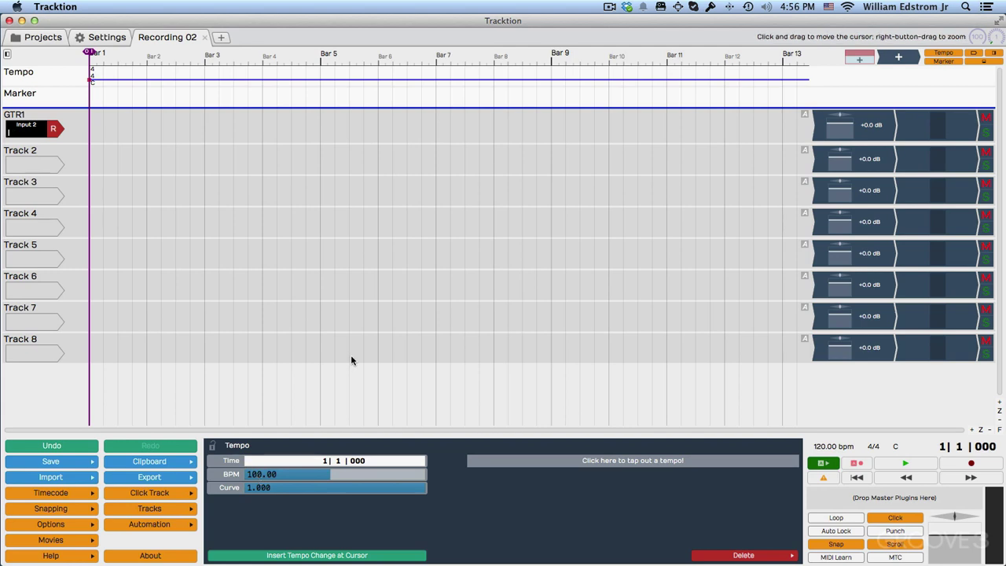
{"action": "left_click", "coordinate": [111, 138]}
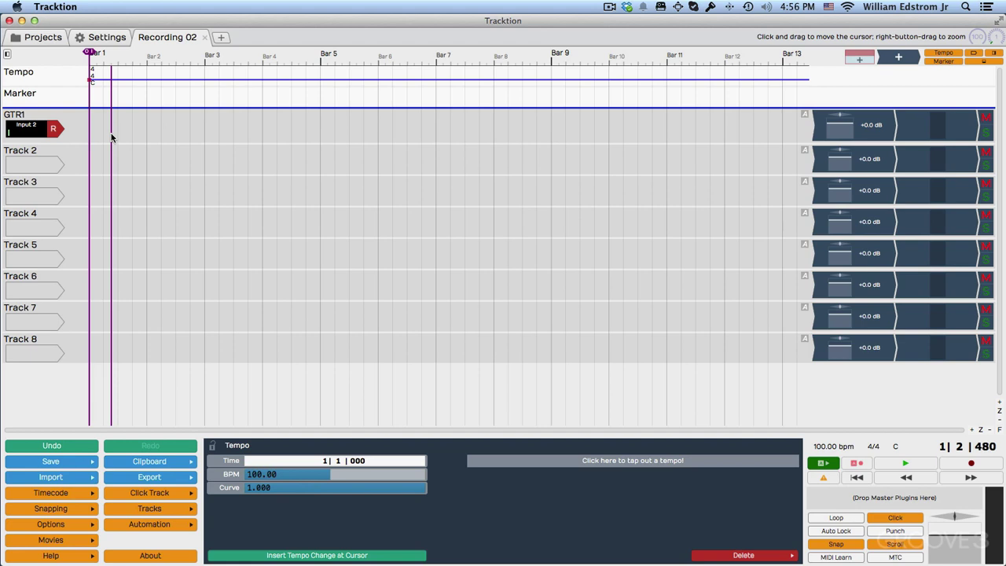
Step: Record a new take on GTR1 from the start at 100 BPM, stopping just past bar 9
{"action": "key", "text": "Home"}
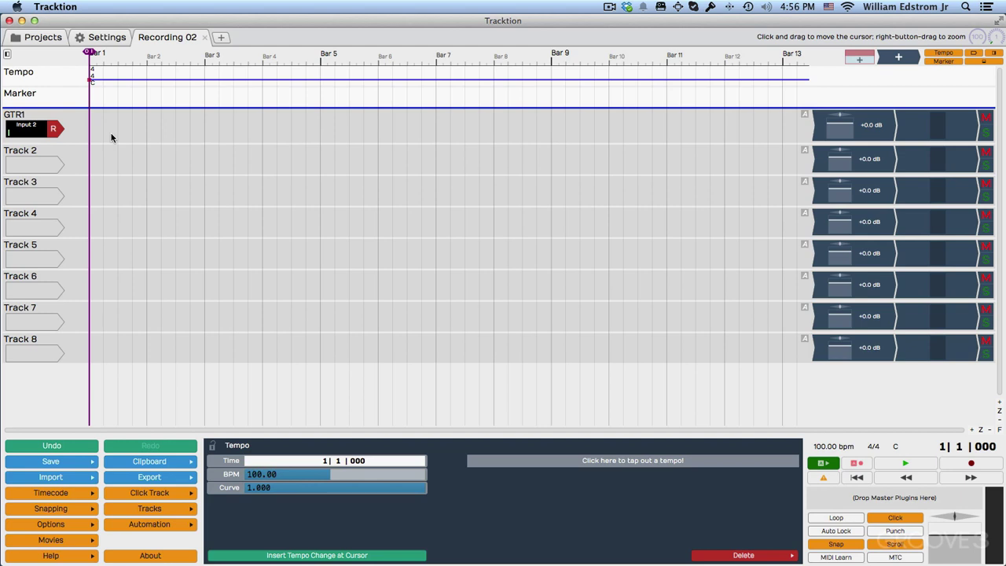
{"action": "key", "text": "r"}
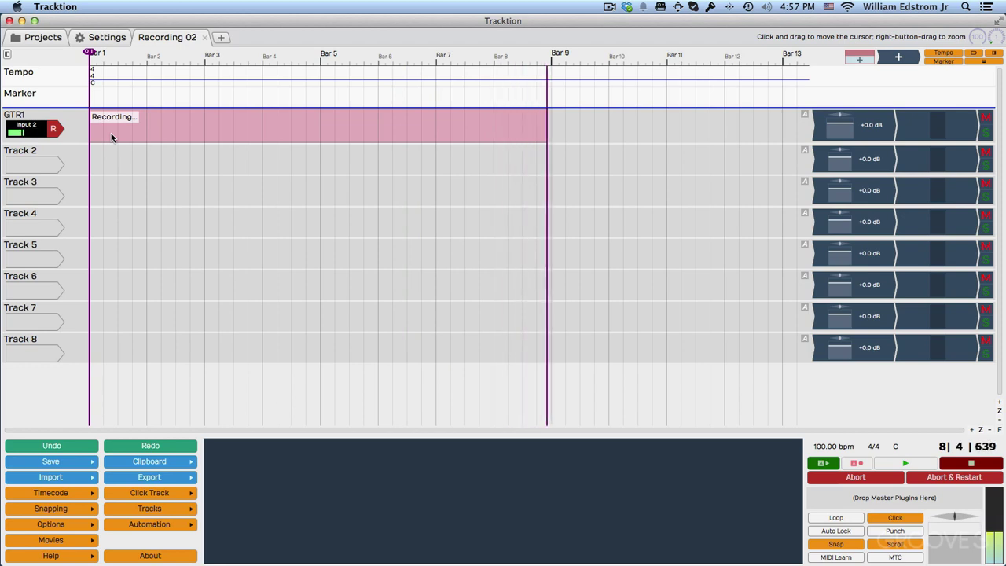
{"action": "key", "text": "space"}
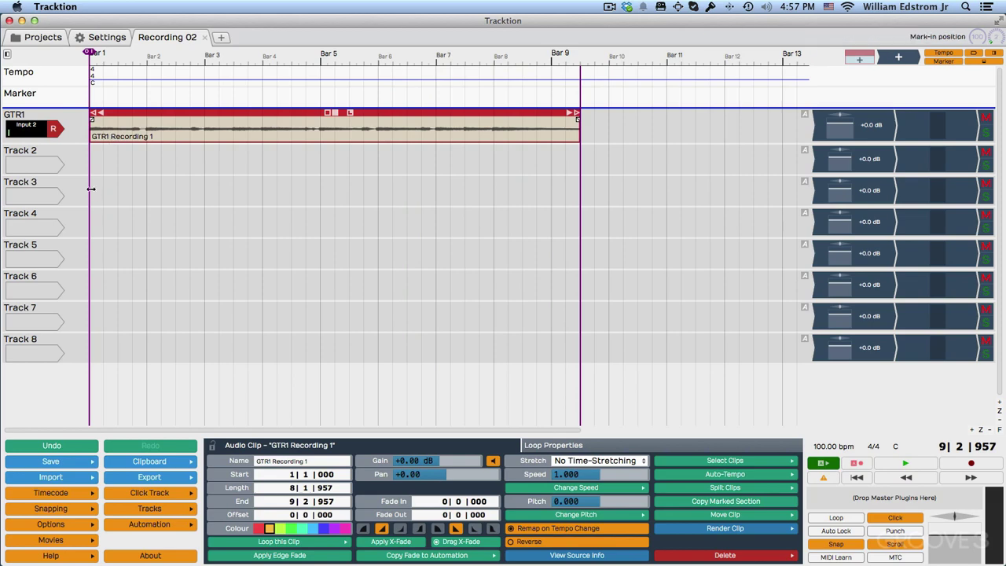
{"action": "key", "text": "space"}
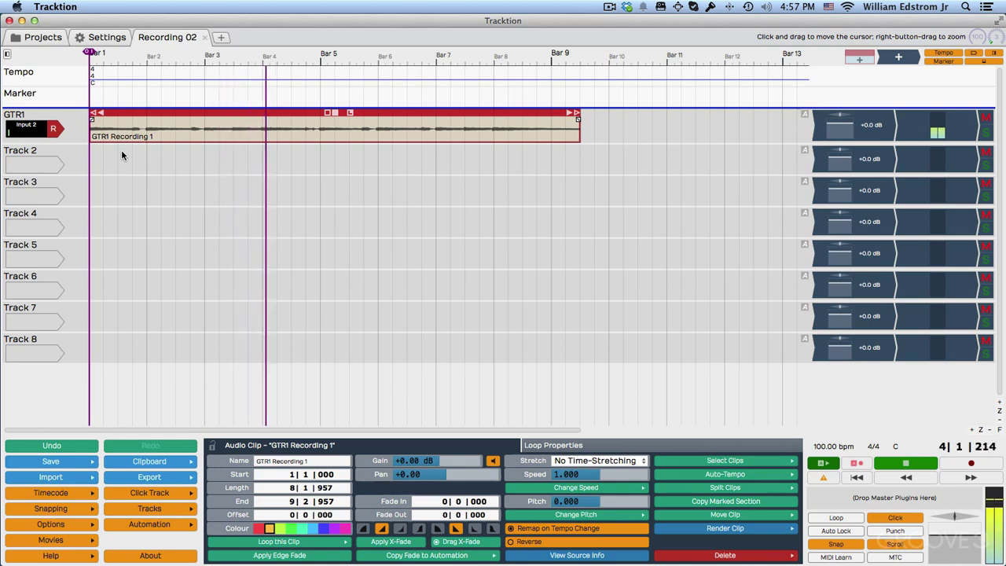
{"action": "key", "text": "space"}
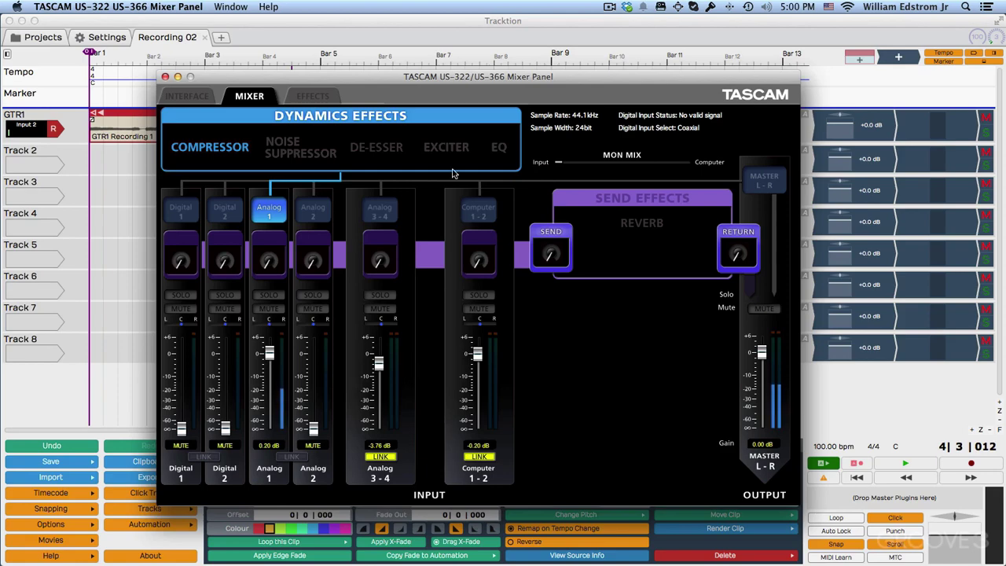
{"action": "left_click_drag", "start_coordinate": [560, 77], "coordinate": [619, 82]}
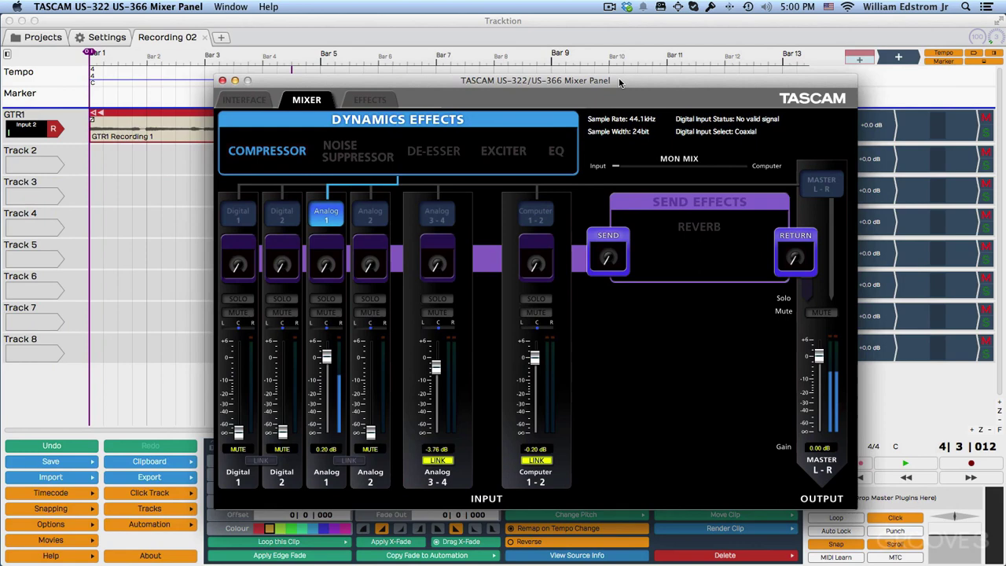
{"action": "key", "text": "super+w"}
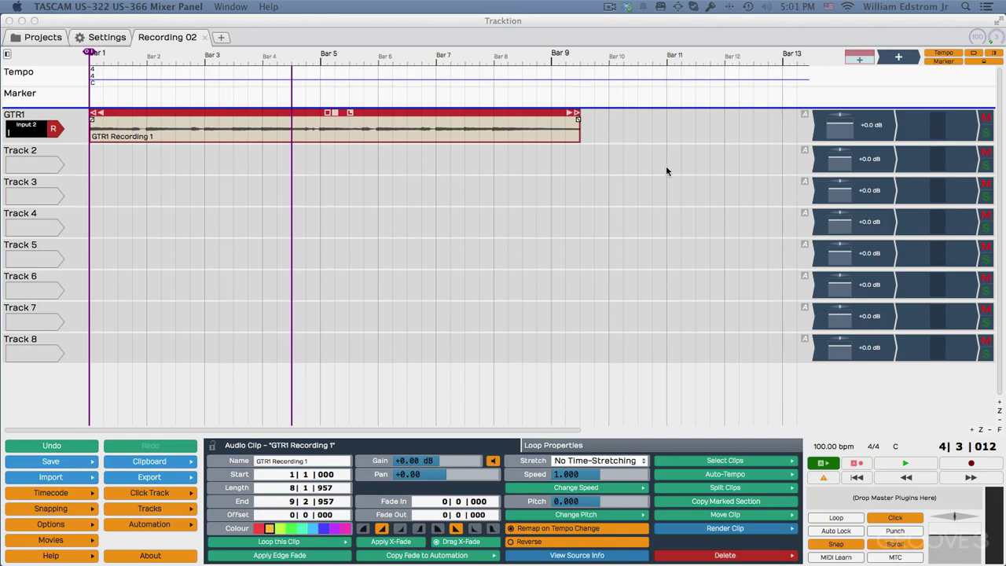
Step: Turn on end-to-end monitoring for GTR1's Input 2 and show the Audio Devices settings
{"action": "left_click", "coordinate": [38, 130]}
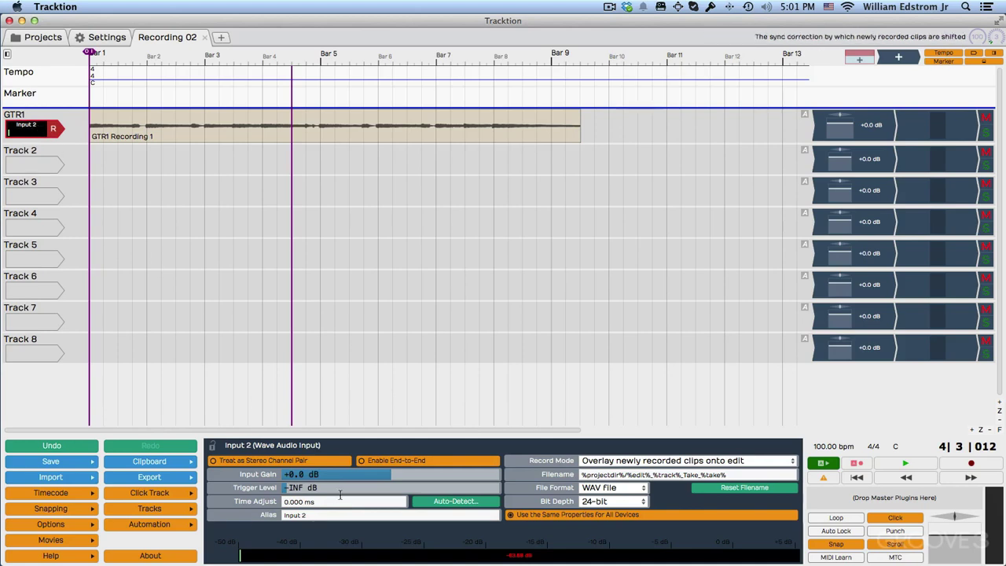
{"action": "left_click", "coordinate": [378, 464]}
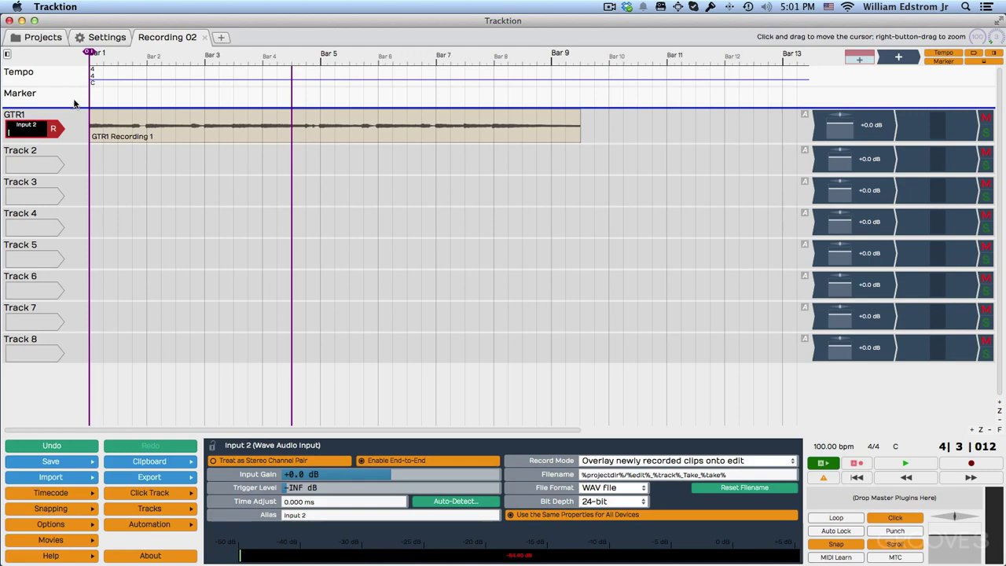
{"action": "left_click", "coordinate": [87, 39]}
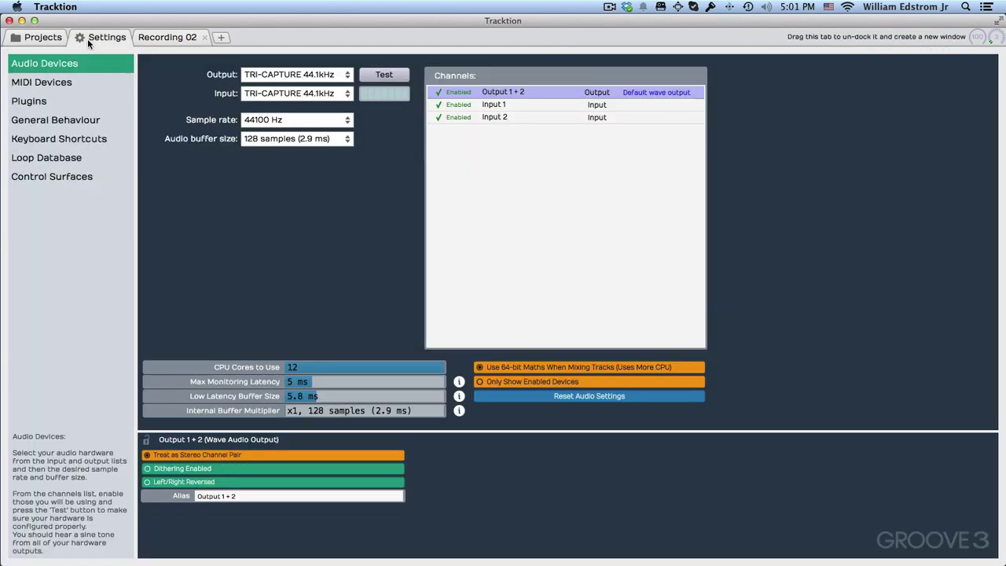
Step: Try audio buffer sizes 512 and 1024, restore 128 samples, and return to Recording 02
{"action": "left_click", "coordinate": [265, 141]}
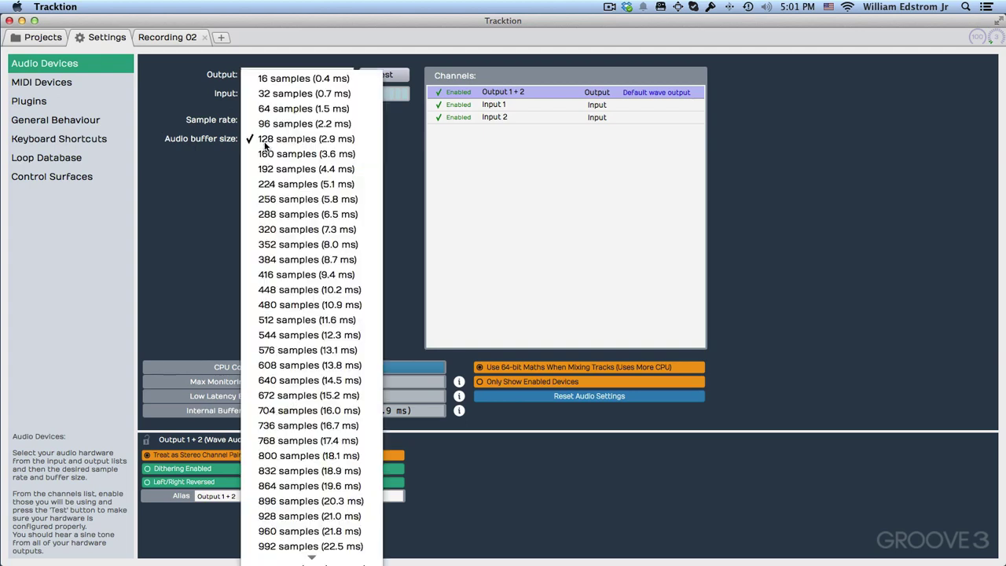
{"action": "left_click", "coordinate": [303, 322]}
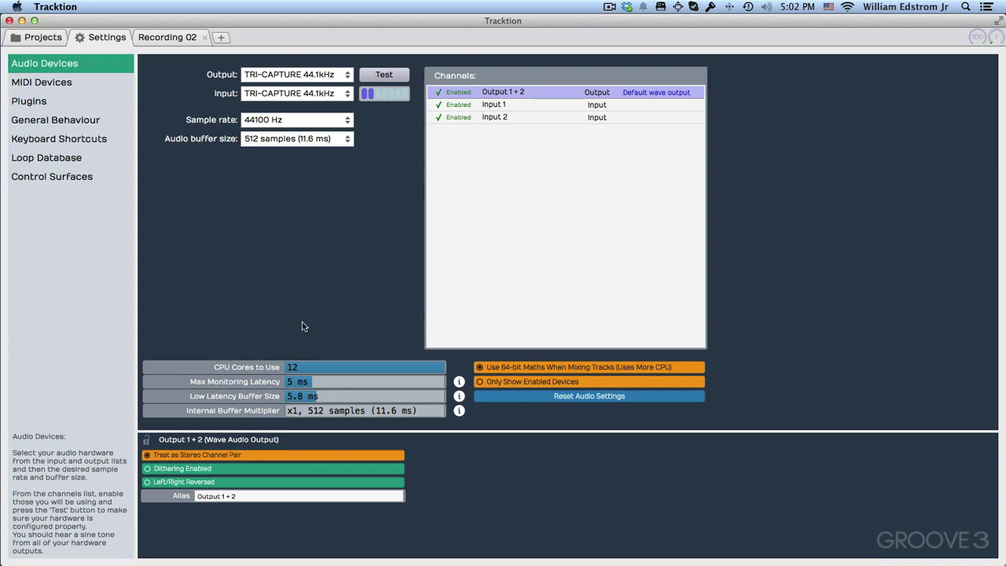
{"action": "left_click", "coordinate": [272, 144]}
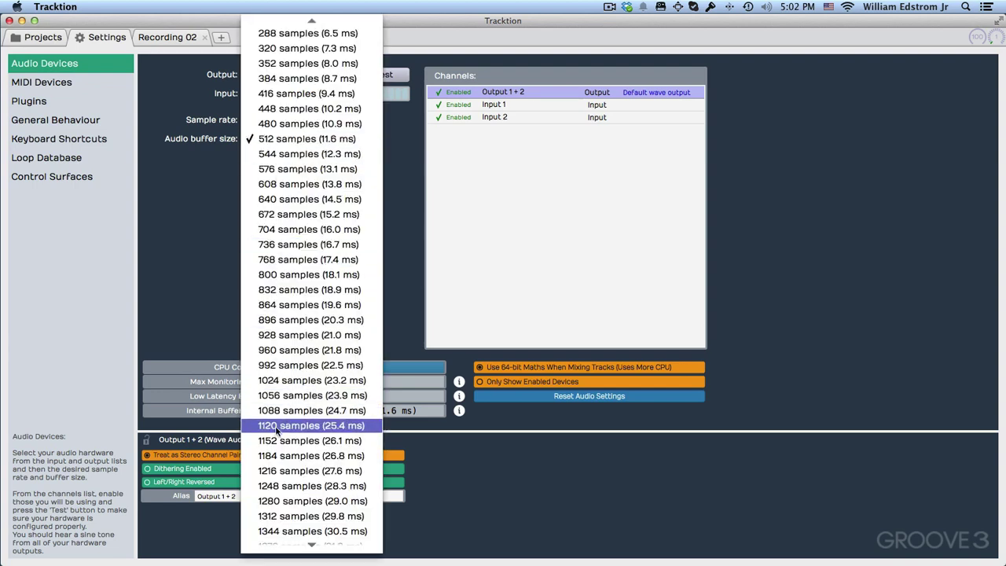
{"action": "left_click", "coordinate": [276, 380]}
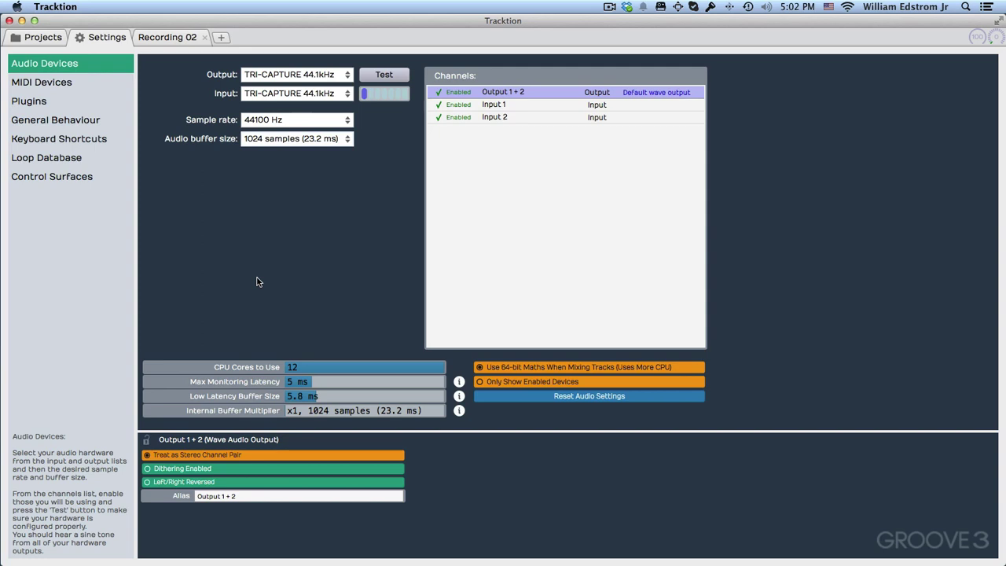
{"action": "left_click", "coordinate": [314, 139]}
{"action": "left_click", "coordinate": [292, 109]}
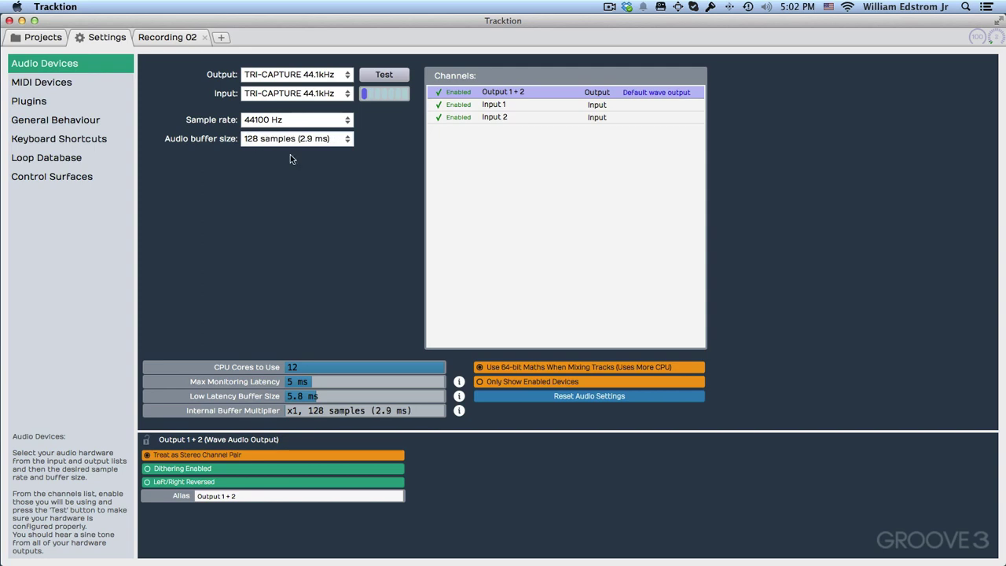
{"action": "left_click", "coordinate": [188, 38]}
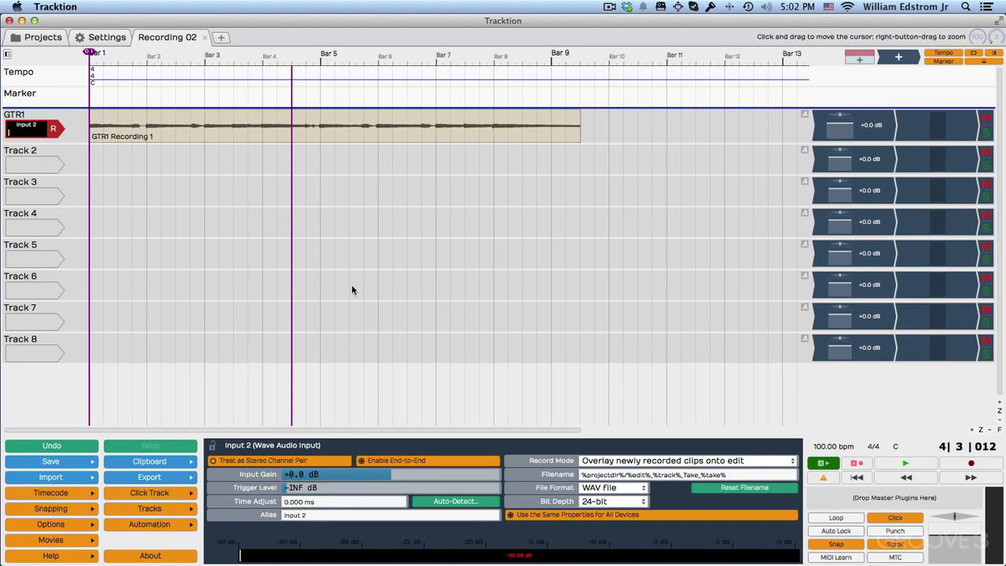
Step: Switch off end-to-end monitoring for Input 2
{"action": "left_click", "coordinate": [363, 463]}
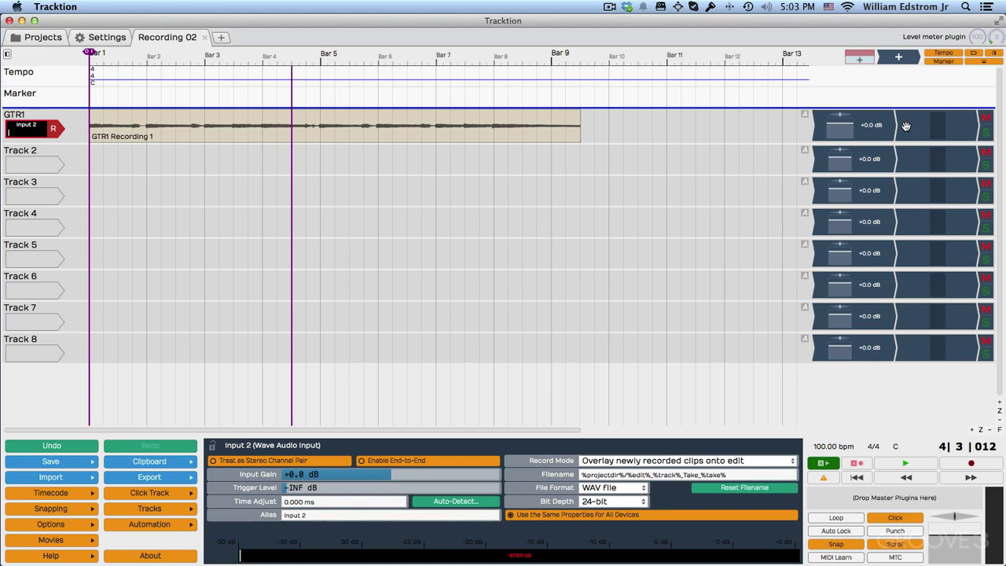
Step: Delete the GTR1 Recording 1 clip, rewind to bar 1 and start a new recording
{"action": "left_click", "coordinate": [315, 139]}
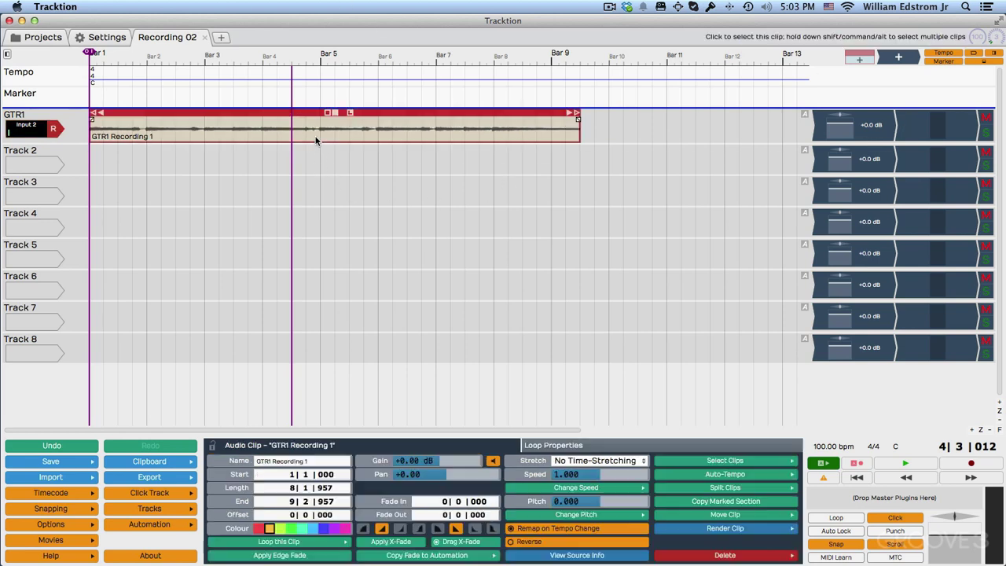
{"action": "key", "text": "Delete"}
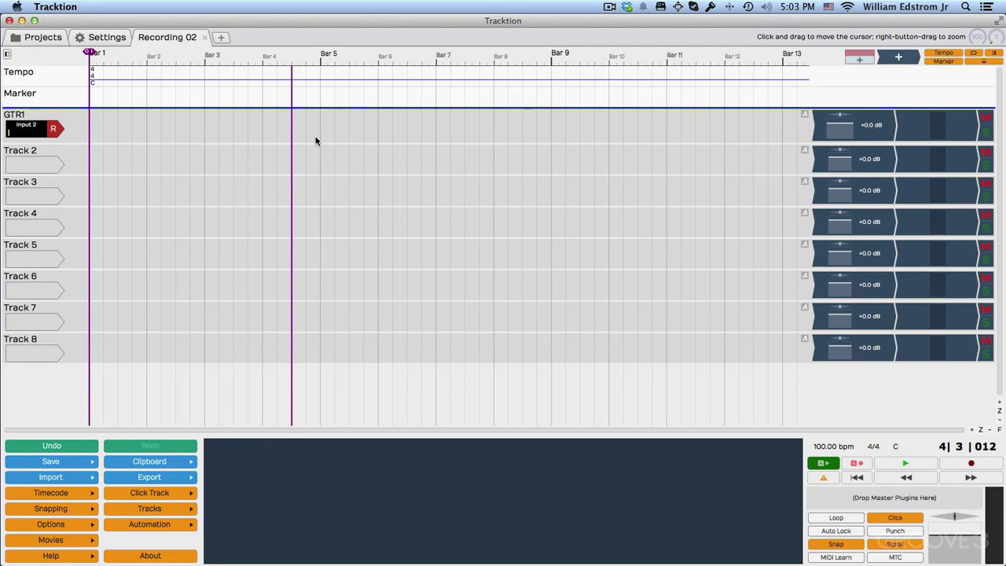
{"action": "key", "text": "Home"}
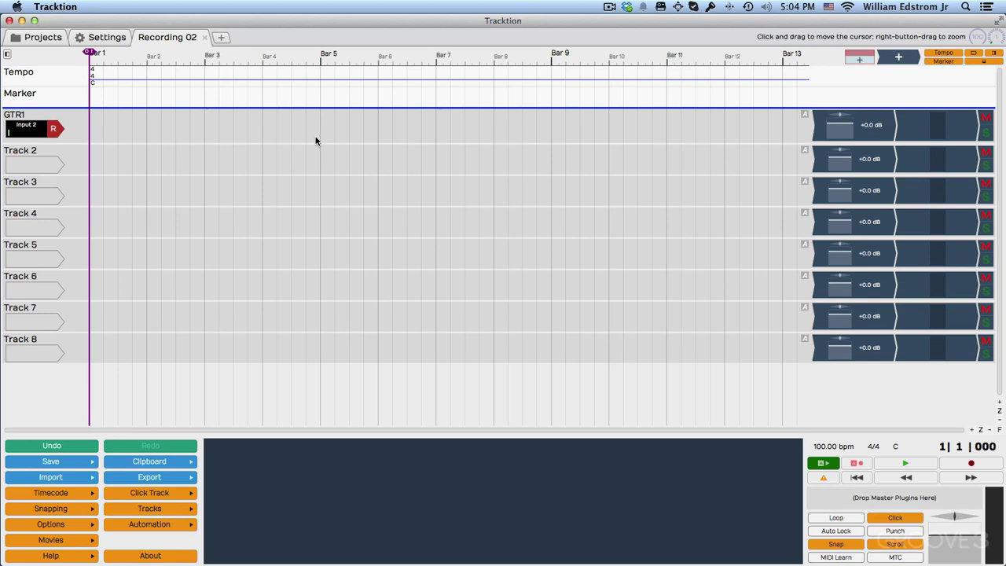
{"action": "key", "text": "r"}
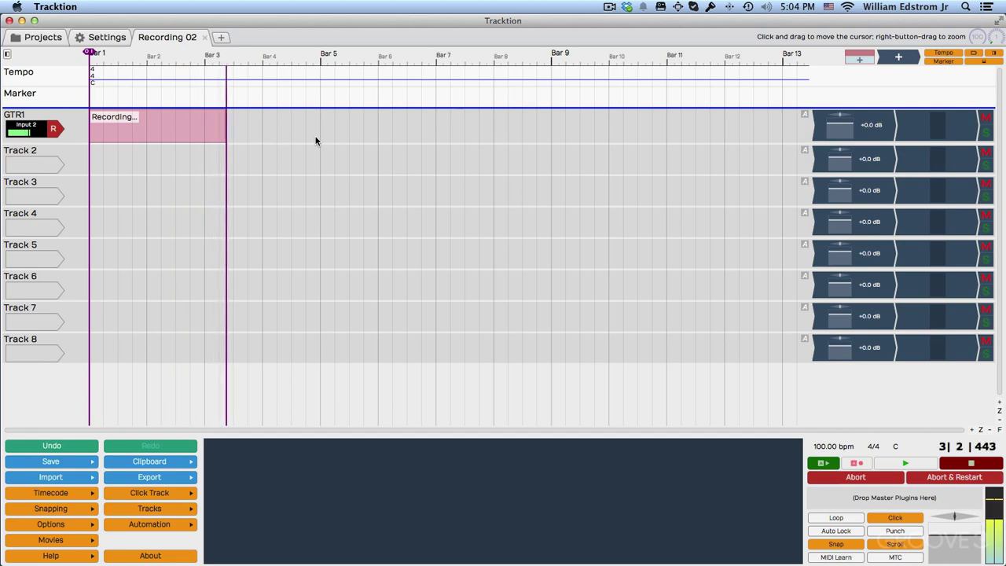
Step: Stop the recording so the take is discarded and GTR1 stays empty
{"action": "key", "text": "Escape"}
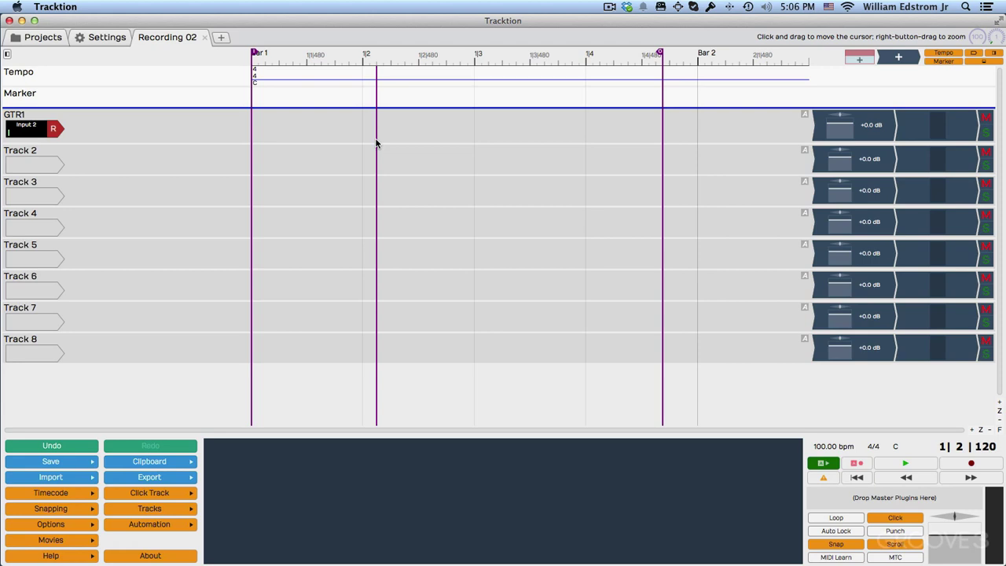
Step: In Audio Devices settings, pair Input 1 and Input 2 as the stereo Input 1 + 2
{"action": "left_click", "coordinate": [107, 37]}
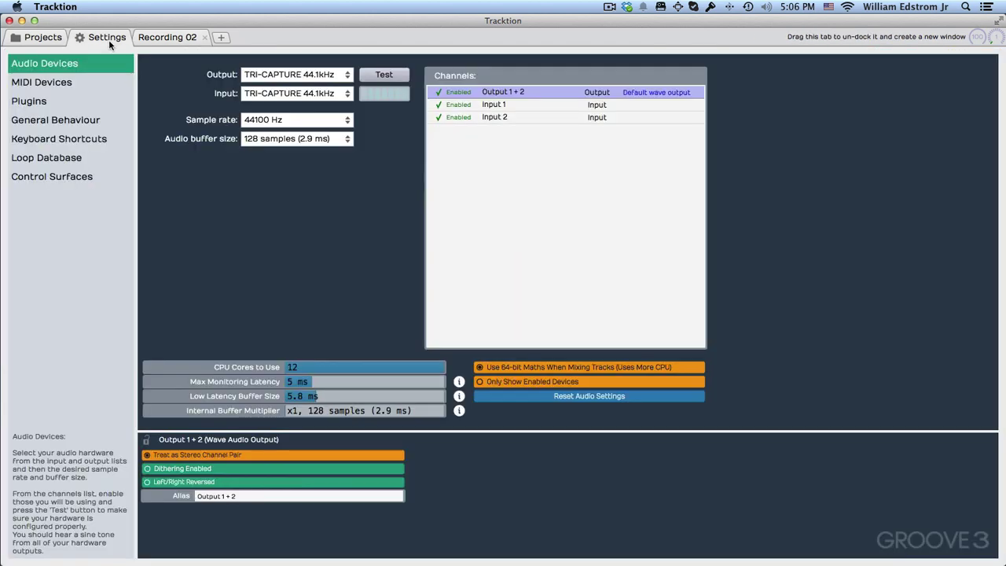
{"action": "left_click", "coordinate": [498, 106]}
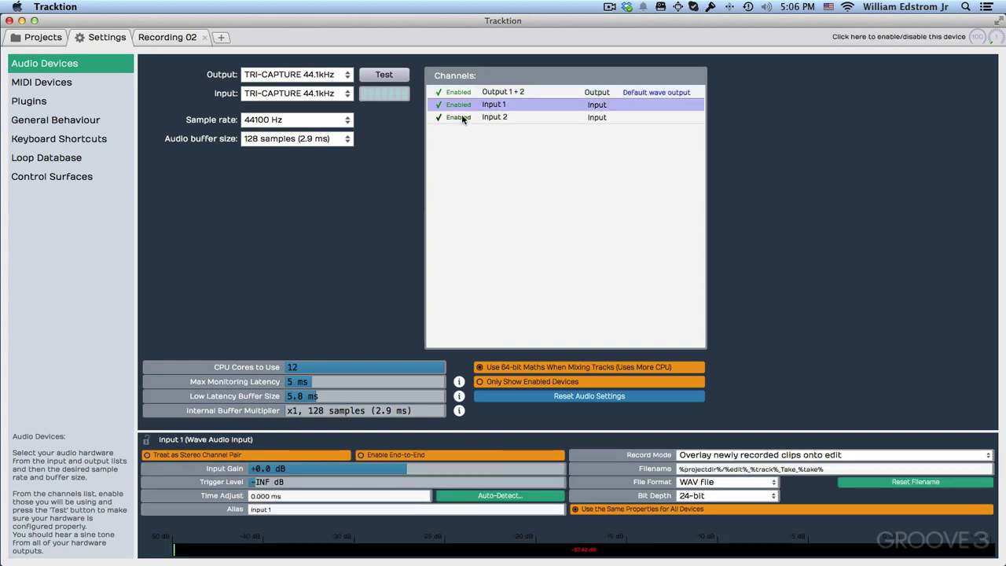
{"action": "left_click", "coordinate": [497, 118]}
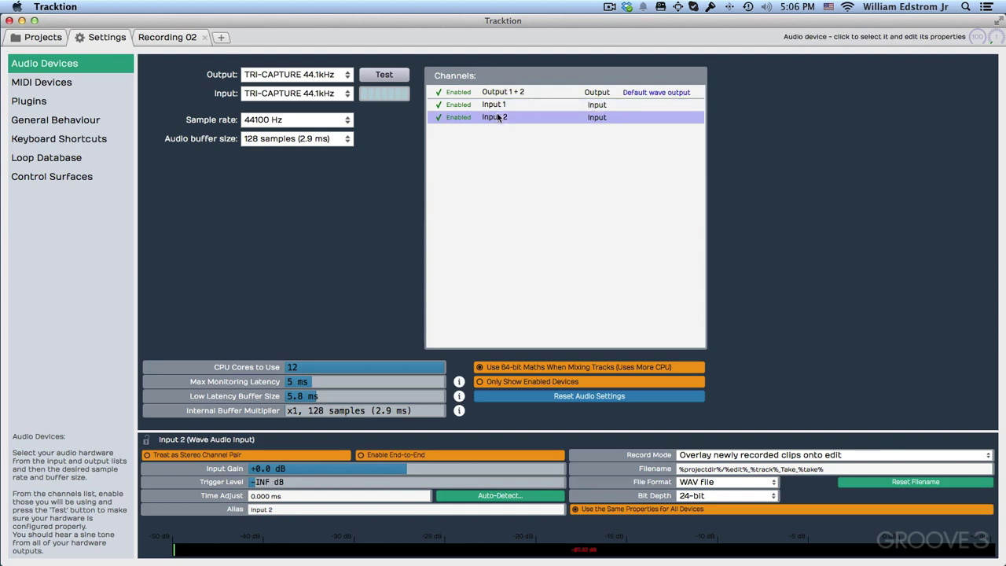
{"action": "left_click", "coordinate": [495, 108]}
{"action": "left_click", "coordinate": [495, 118]}
{"action": "left_click", "coordinate": [495, 108]}
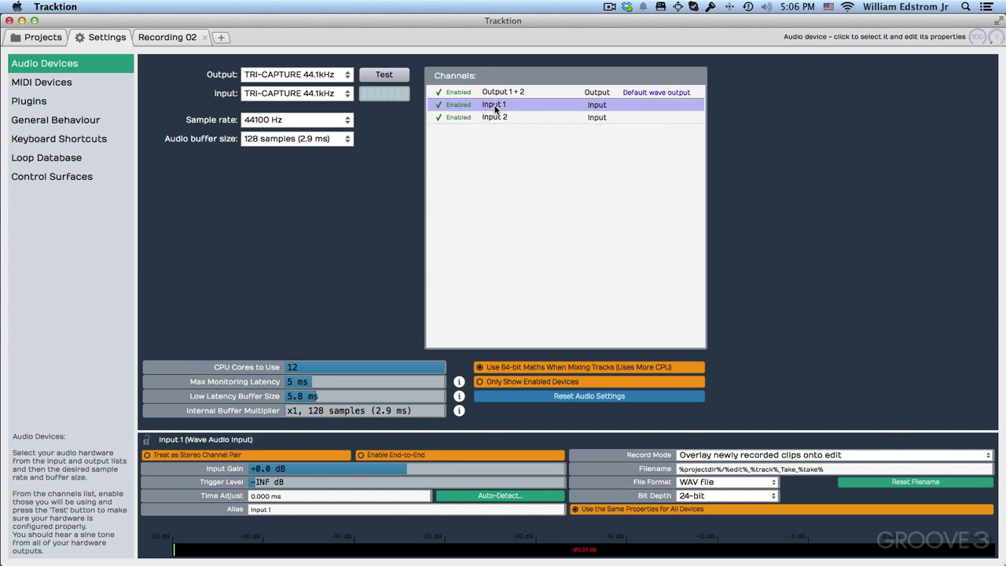
{"action": "left_click", "coordinate": [155, 458]}
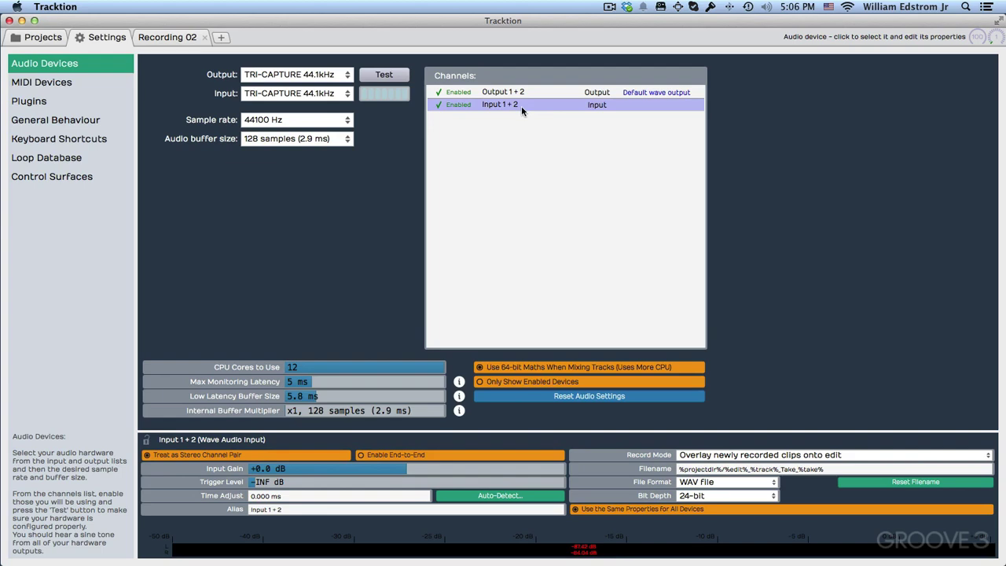
Step: Back in Recording 02, feed GTR1 from stereo Input 1 + 2 and arm it
{"action": "left_click", "coordinate": [183, 37]}
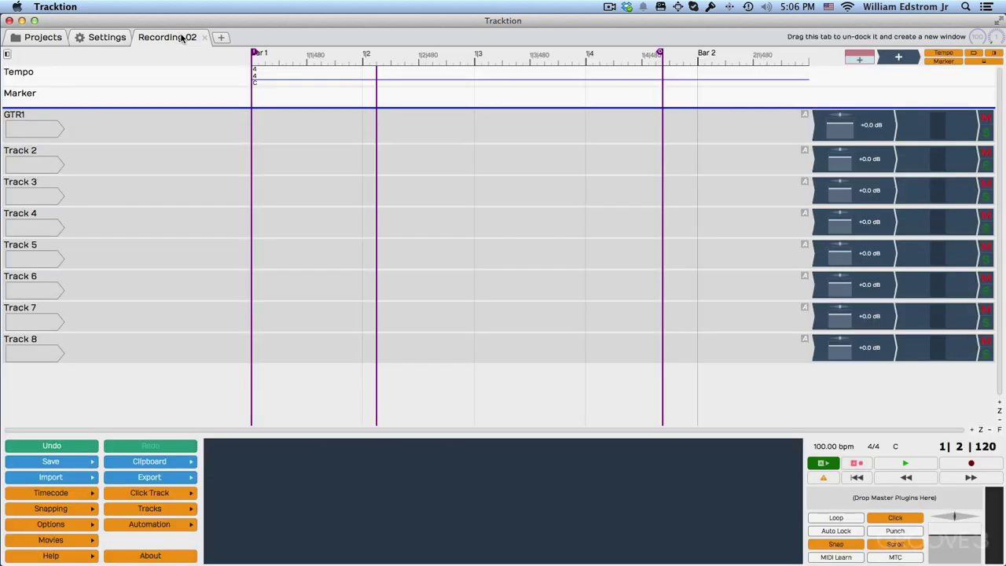
{"action": "left_click", "coordinate": [48, 131]}
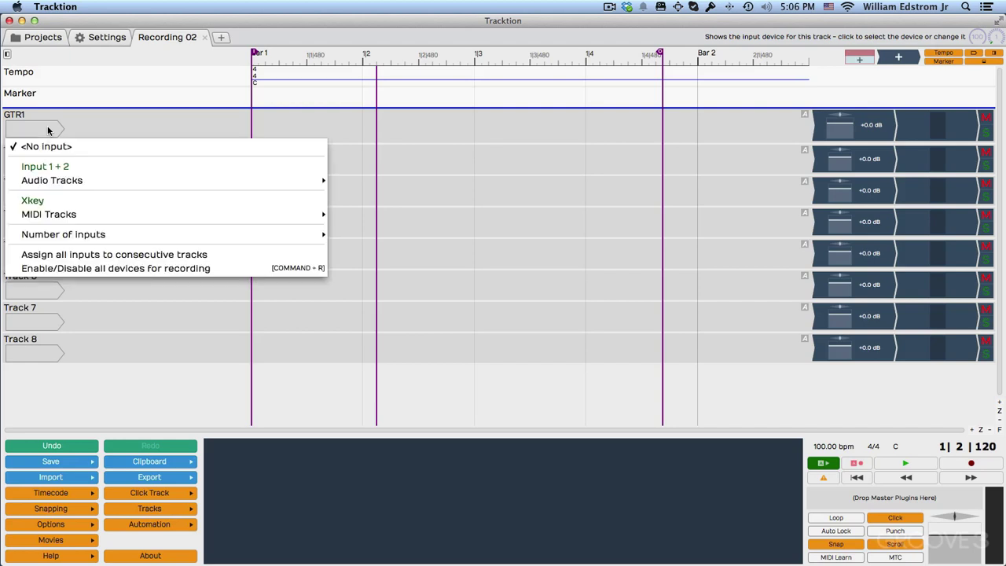
{"action": "left_click", "coordinate": [51, 165]}
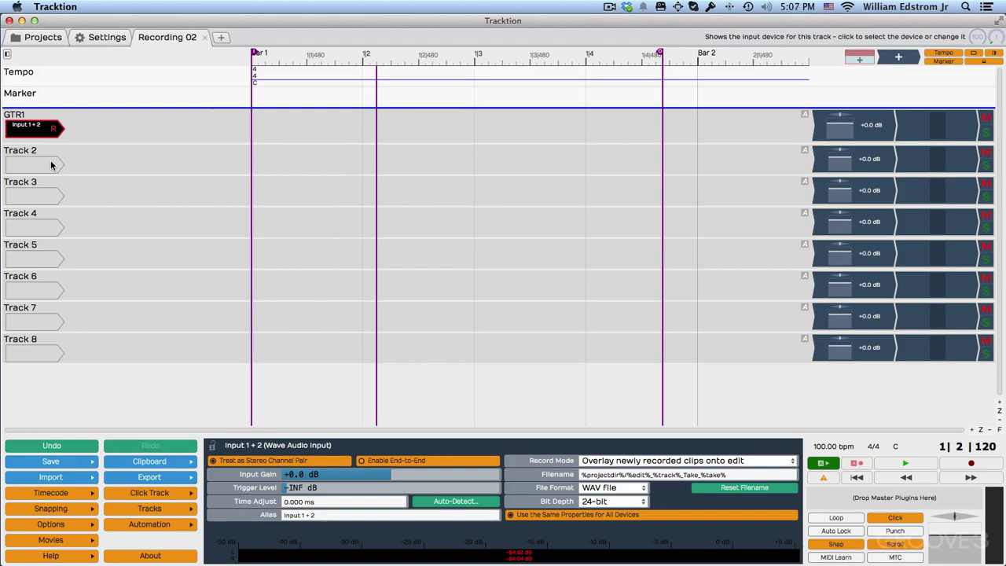
{"action": "left_click", "coordinate": [53, 128]}
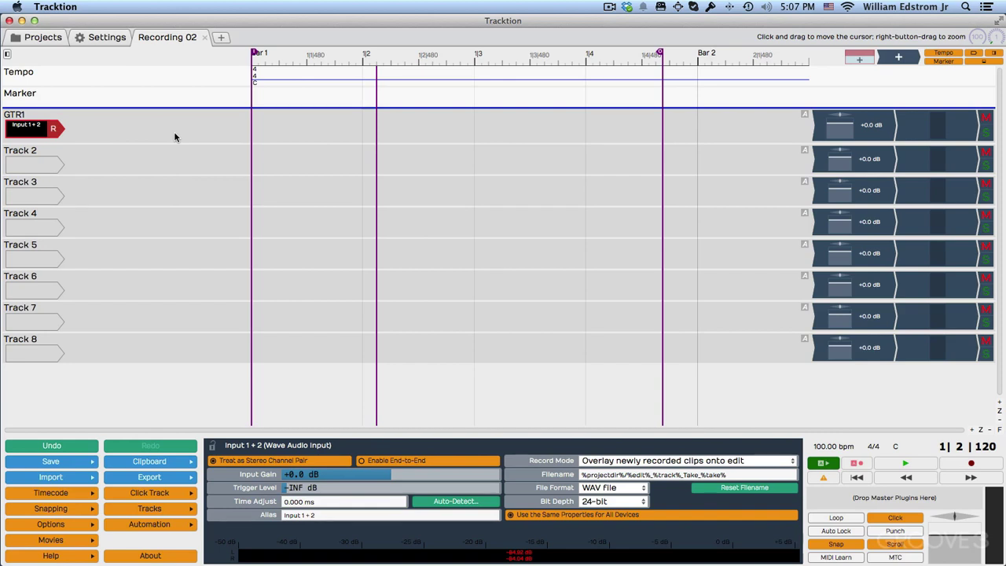
Step: Record a stereo take on GTR1 from 1|1|000 to 2|4|598 and zoom to fit it
{"action": "key", "text": "r"}
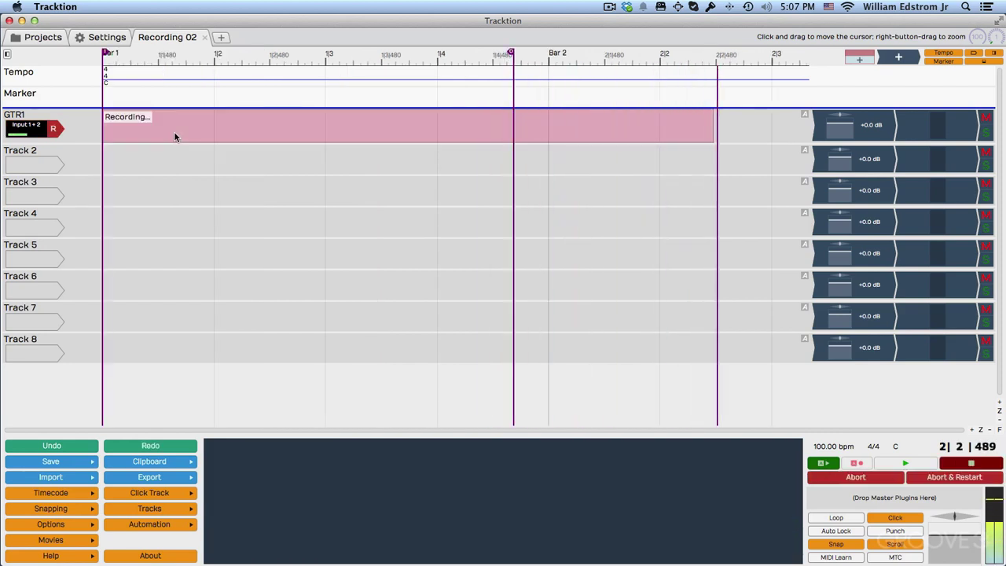
{"action": "key", "text": "space"}
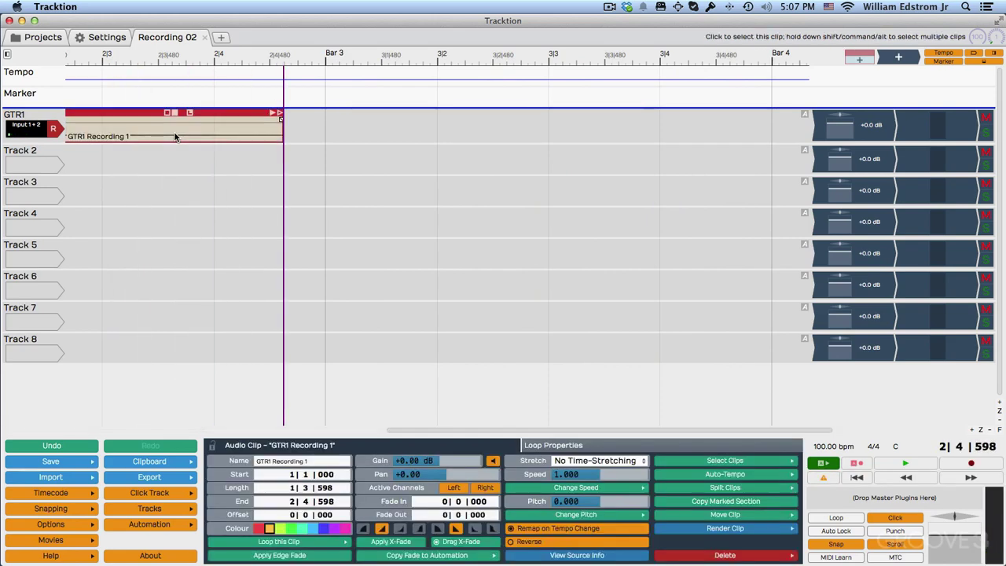
{"action": "double_click", "coordinate": [103, 117]}
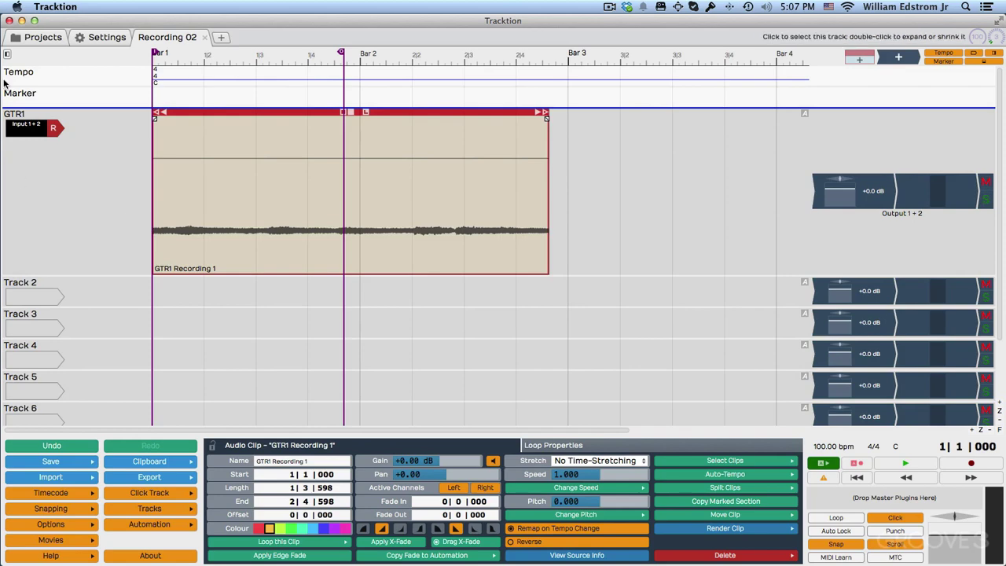
Step: Untick Treat as Stereo Channel Pair so Input 1 and Input 2 are mono again
{"action": "left_click", "coordinate": [26, 124]}
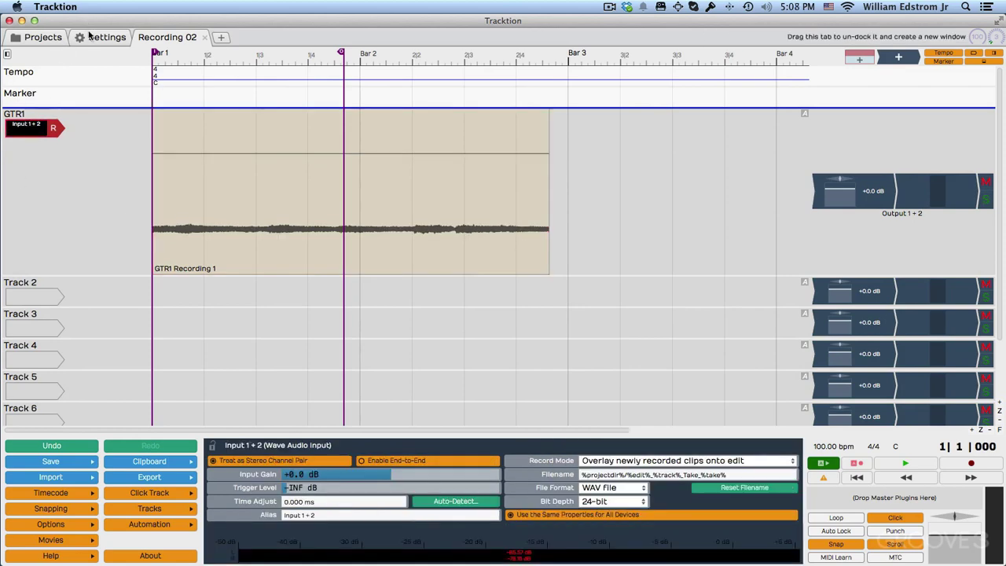
{"action": "left_click", "coordinate": [91, 37]}
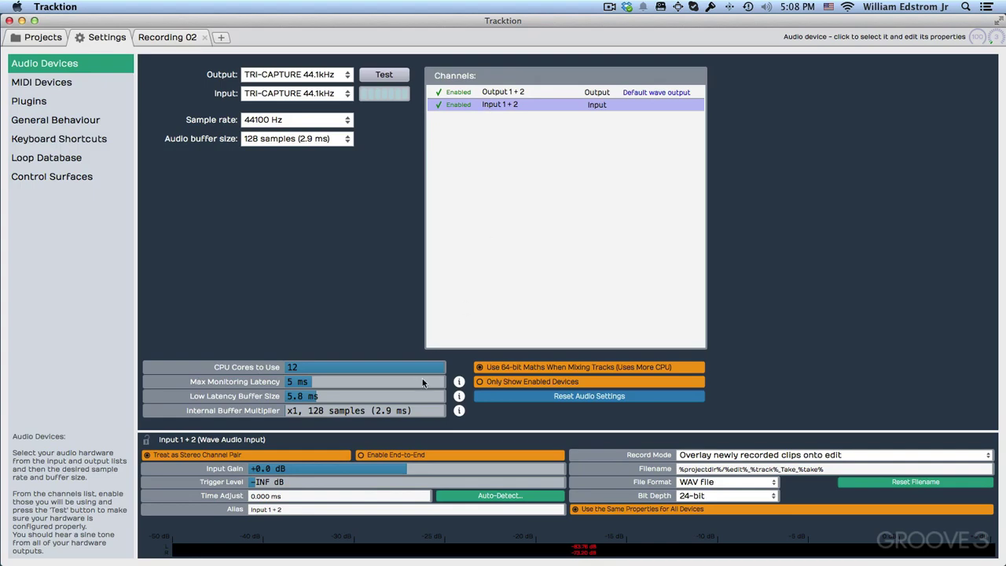
{"action": "left_click", "coordinate": [156, 455]}
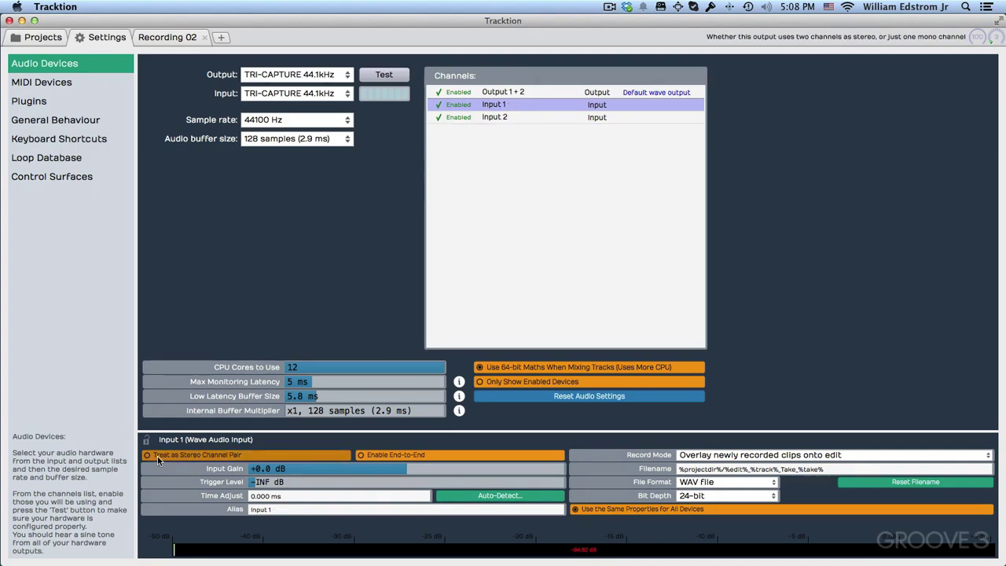
Step: Back in Recording 02, set the empty GTR1 track's input to mono Input 2
{"action": "left_click", "coordinate": [168, 36]}
{"action": "left_click", "coordinate": [26, 124]}
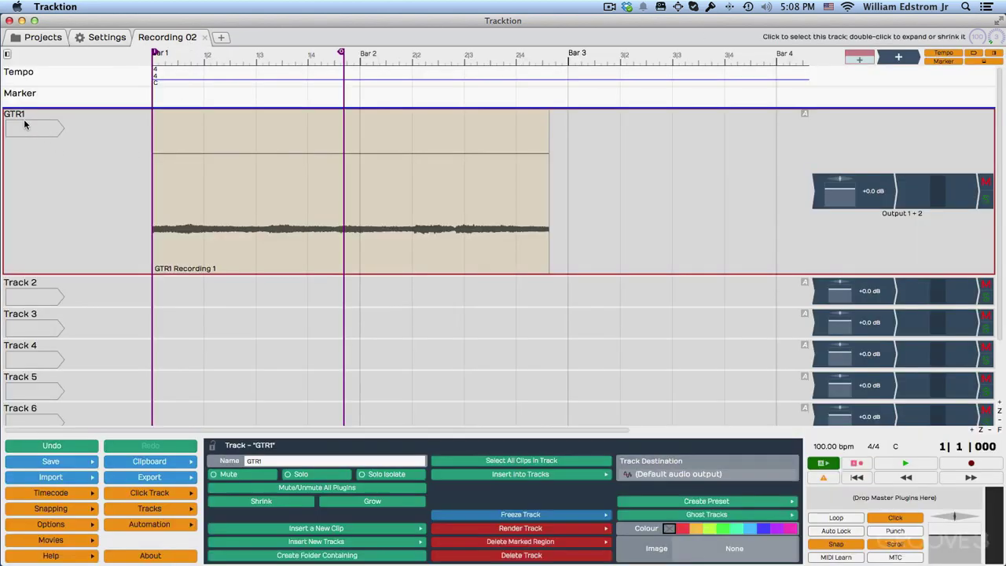
{"action": "left_click", "coordinate": [24, 126]}
{"action": "left_click", "coordinate": [32, 166]}
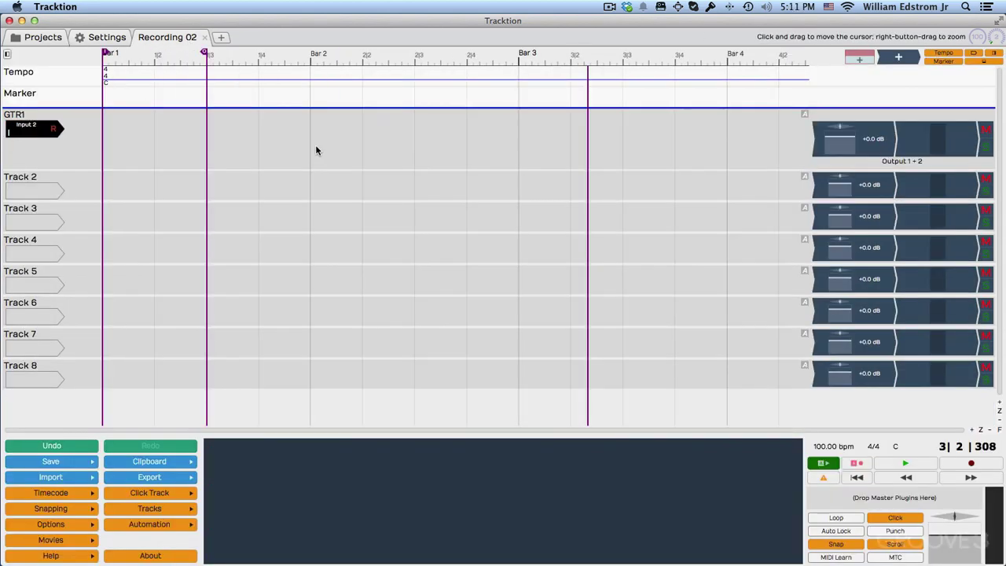
{"action": "left_click", "coordinate": [311, 145]}
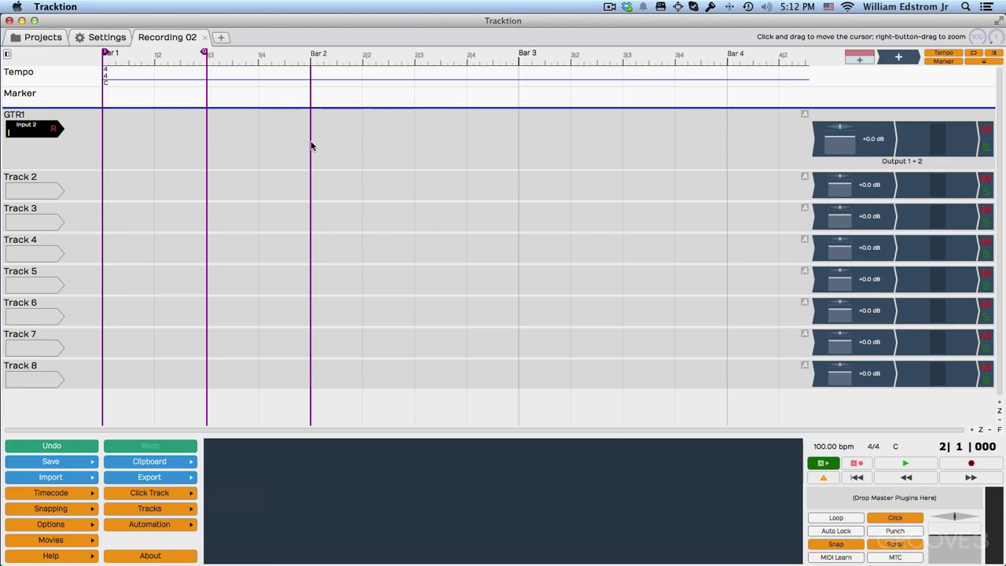
{"action": "left_click", "coordinate": [157, 494]}
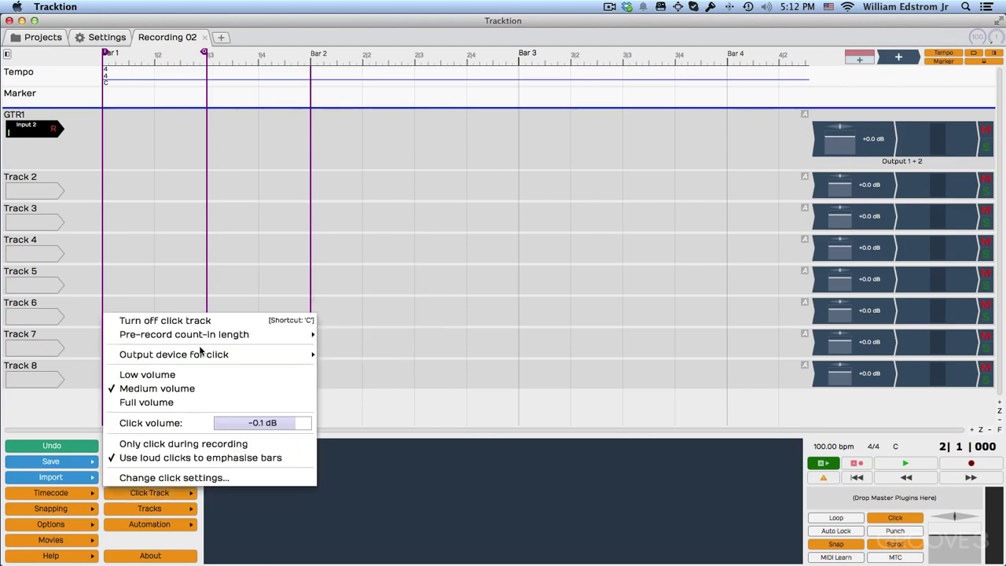
{"action": "mouse_move", "coordinate": [202, 358]}
{"action": "mouse_move", "coordinate": [205, 336]}
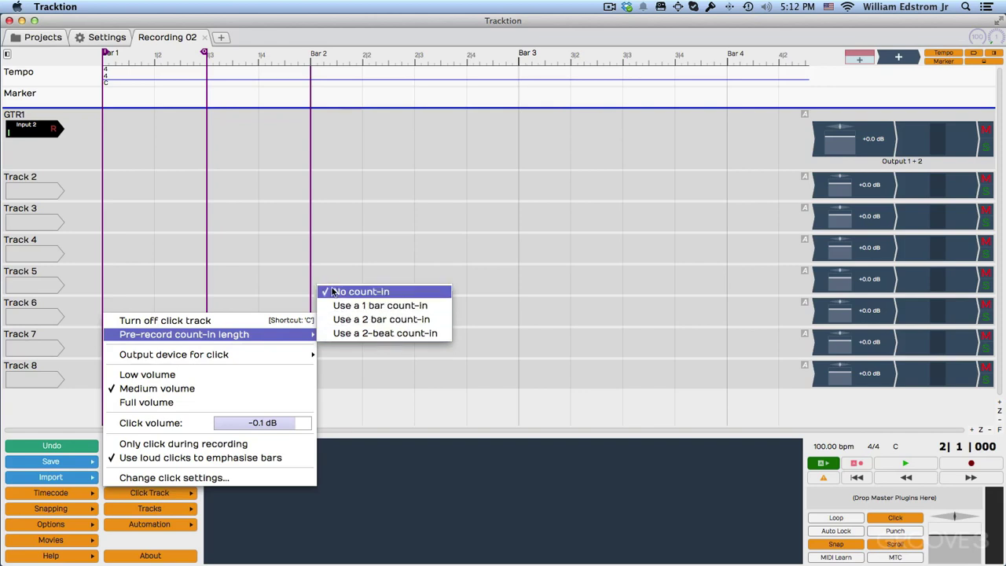
{"action": "left_click", "coordinate": [310, 155]}
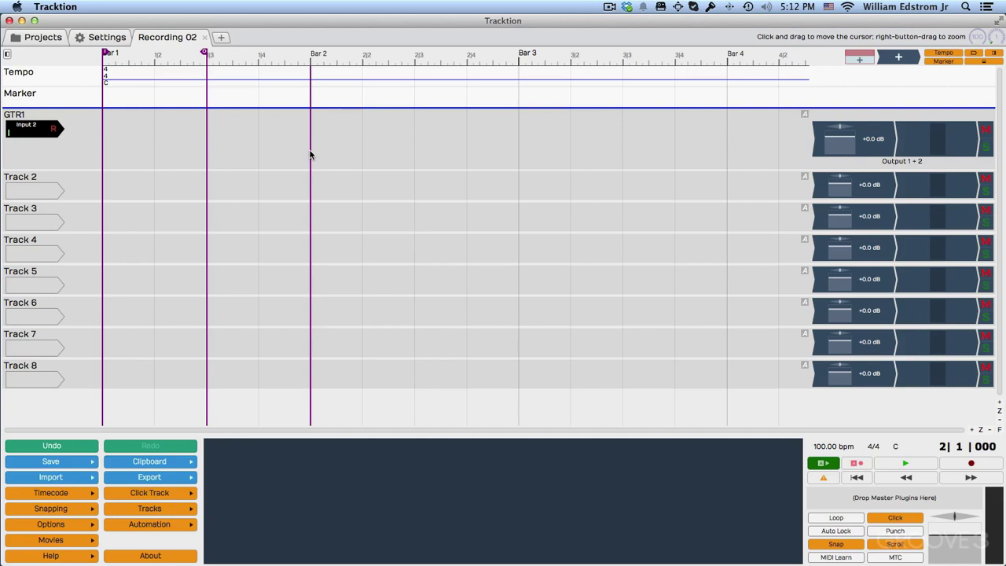
{"action": "left_click", "coordinate": [30, 132]}
{"action": "key", "text": "r"}
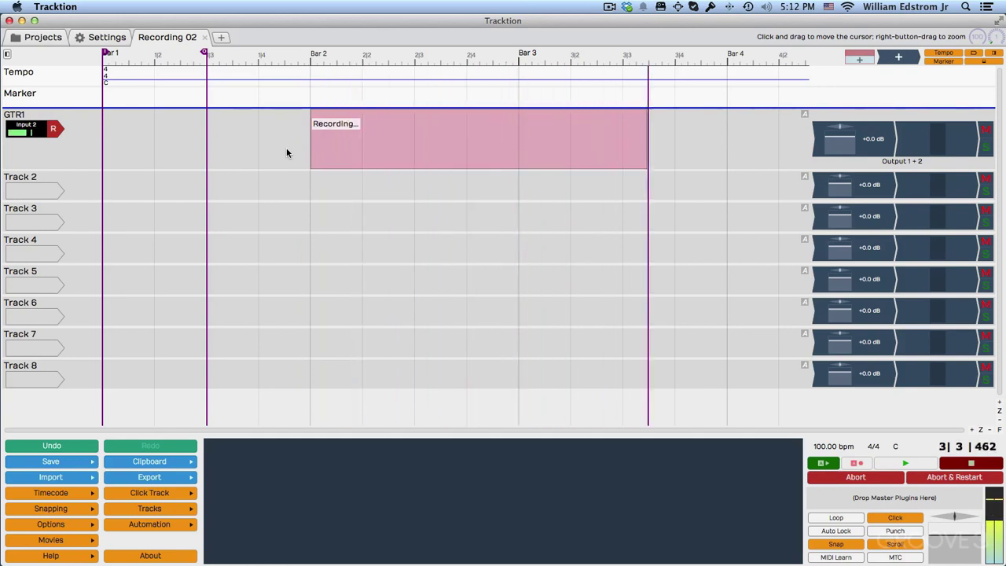
{"action": "key", "text": "space"}
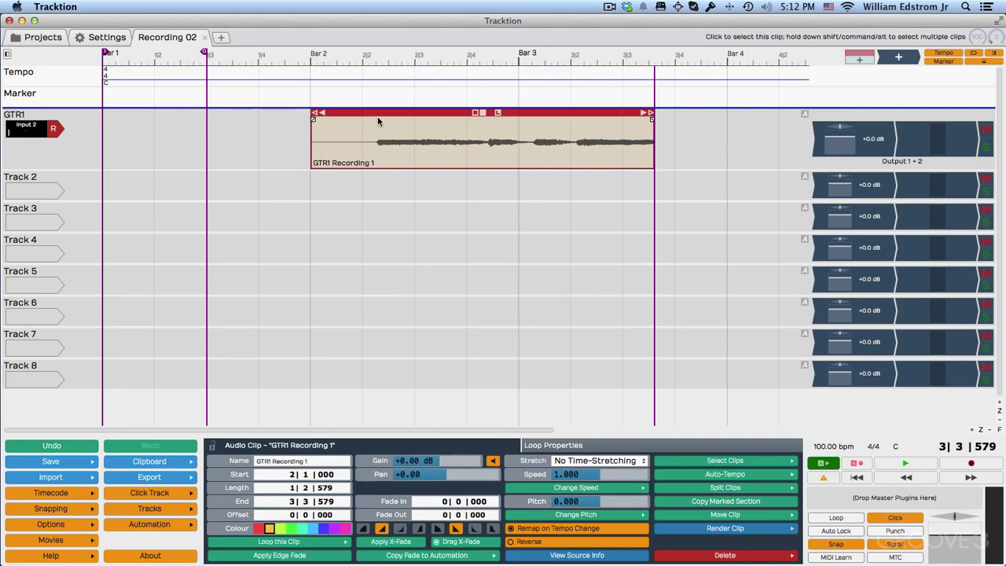
Step: Delete the Input 2 take, put the playhead at bar 2 and set a 2-beat count-in
{"action": "key", "text": "Delete"}
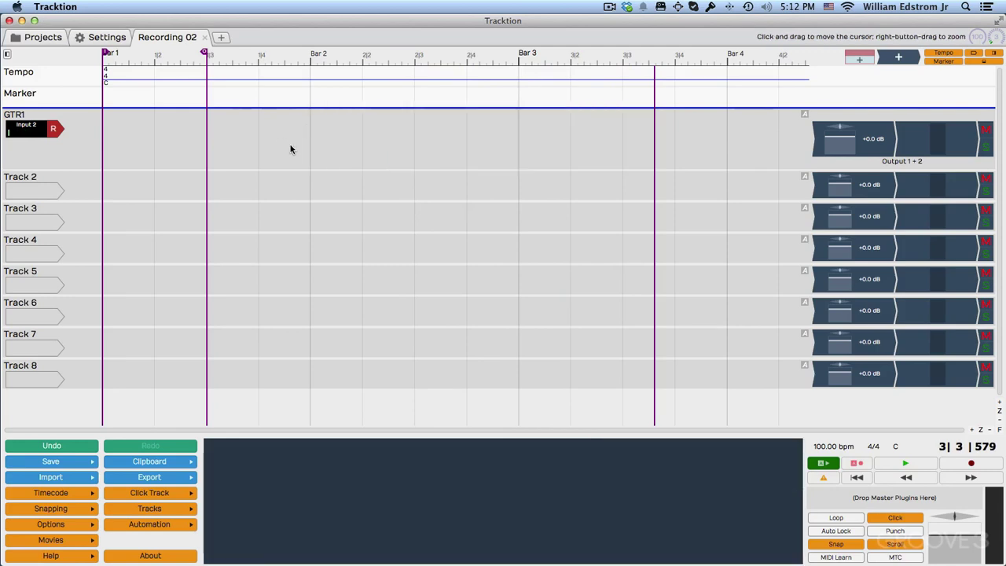
{"action": "left_click", "coordinate": [308, 137]}
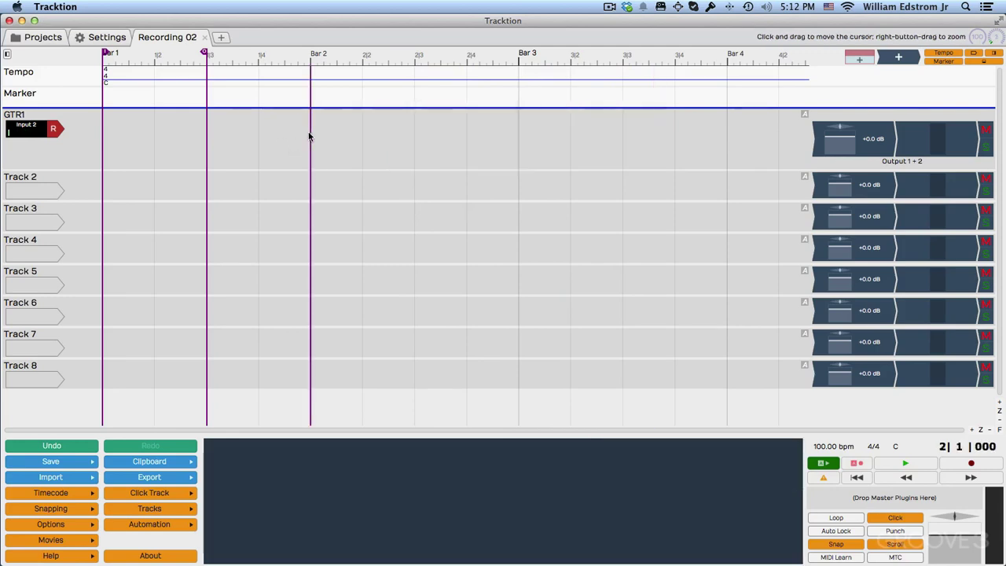
{"action": "left_click", "coordinate": [152, 492]}
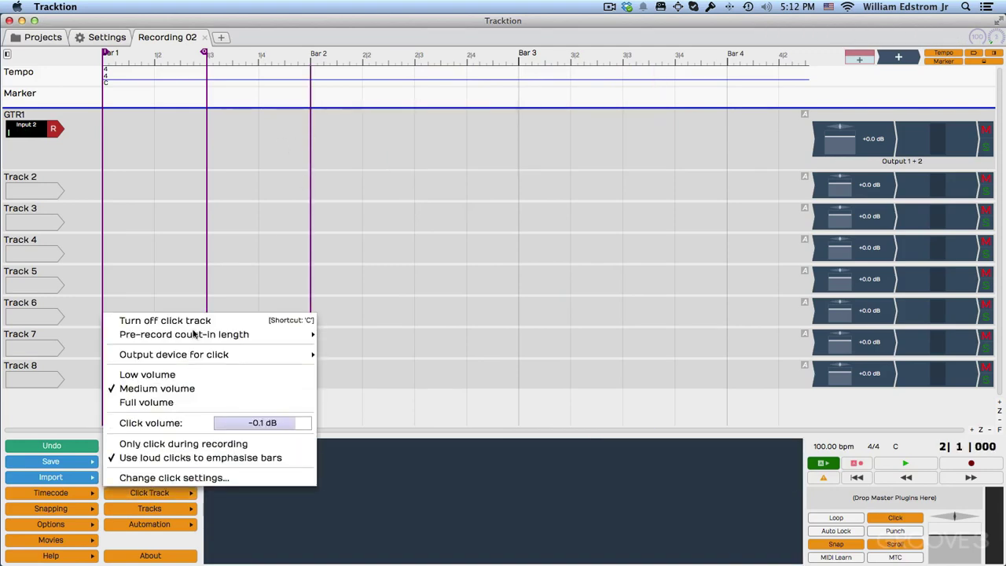
{"action": "mouse_move", "coordinate": [196, 335]}
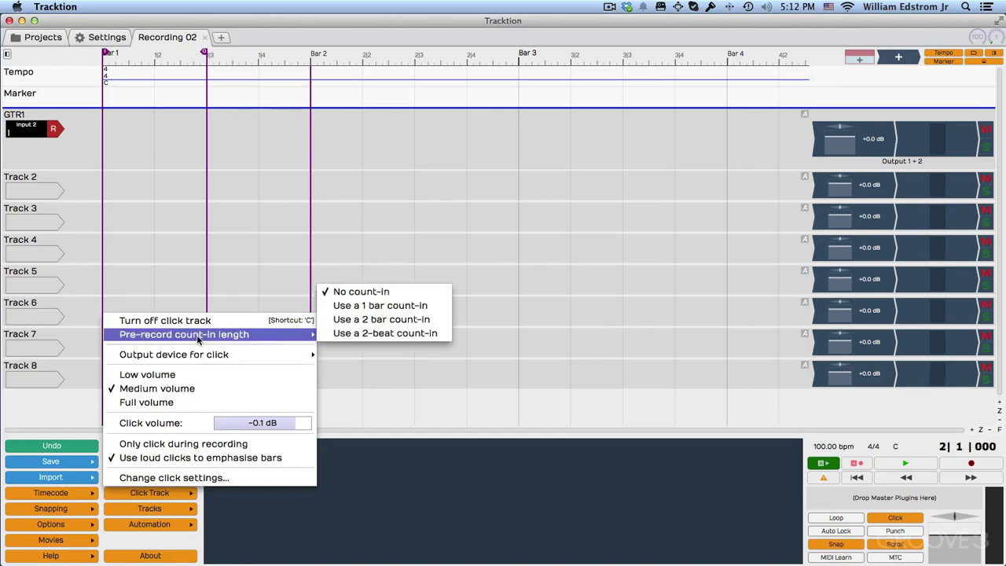
{"action": "left_click", "coordinate": [365, 333]}
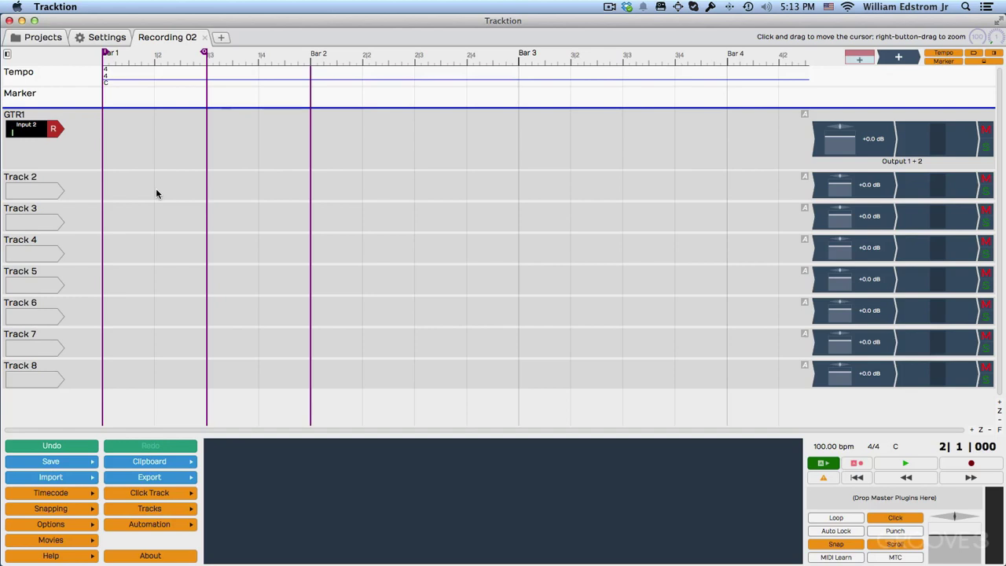
Step: Record a new take from bar 2 to 3|4|148, then confirm the 2-beat count-in
{"action": "key", "text": "r"}
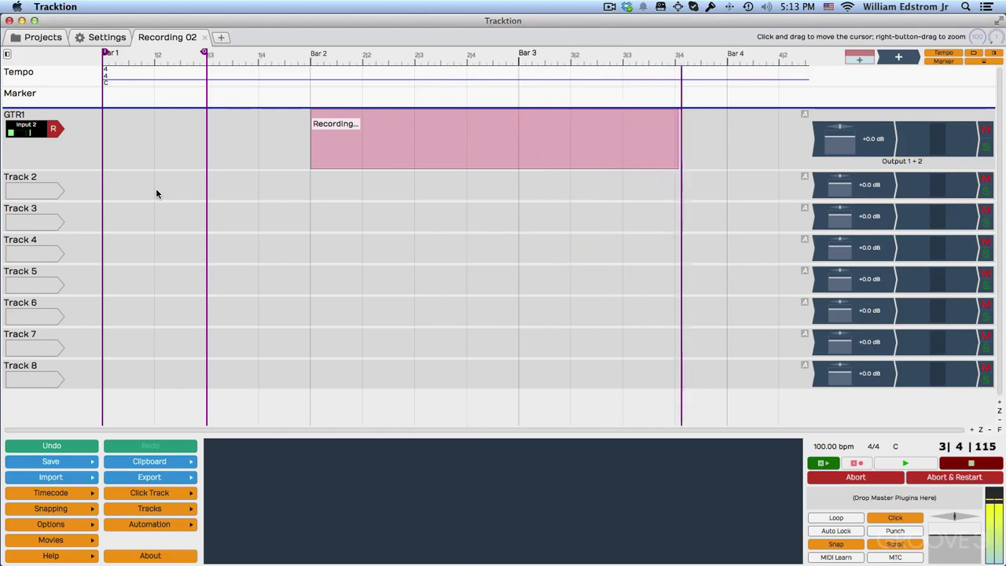
{"action": "key", "text": "space"}
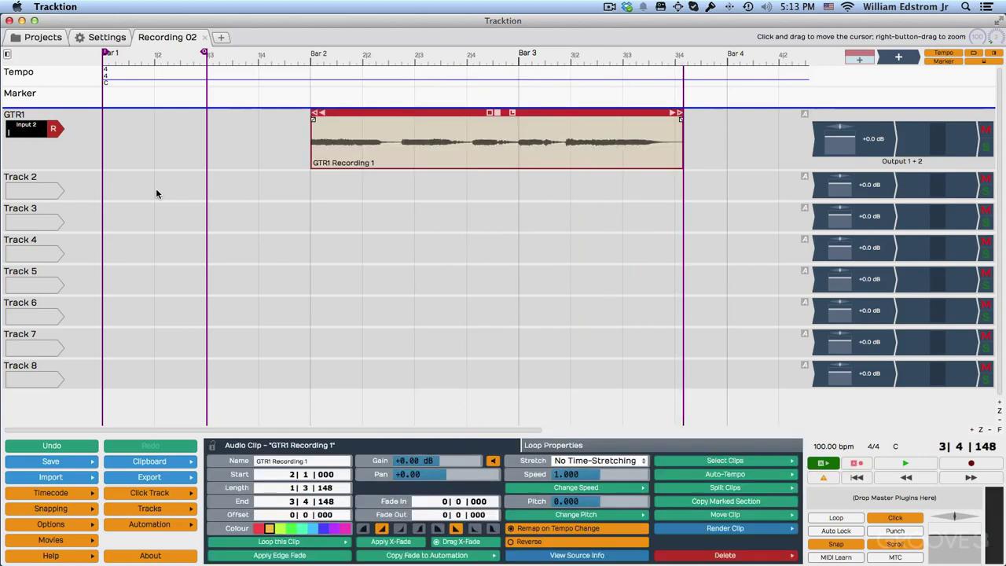
{"action": "left_click", "coordinate": [162, 492]}
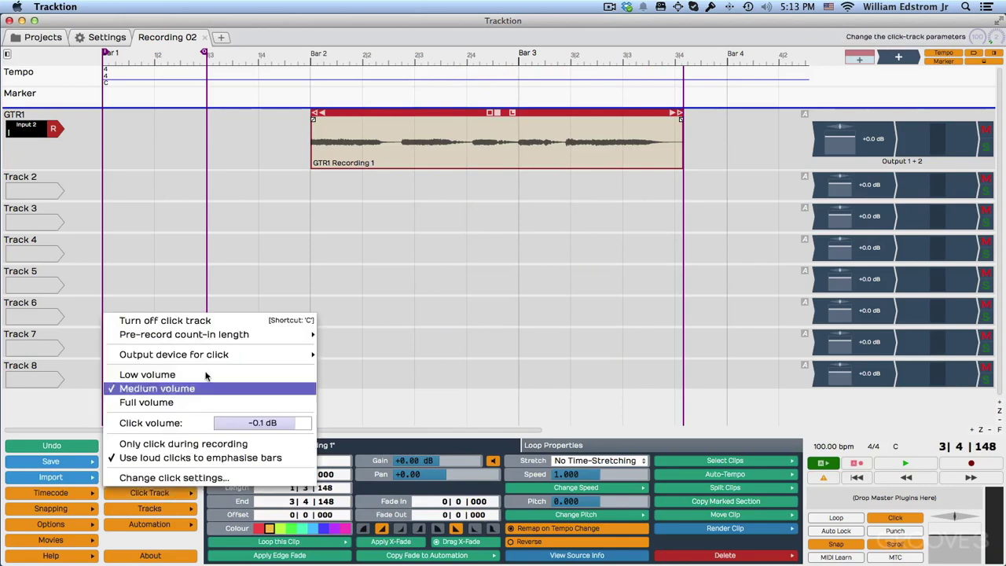
{"action": "mouse_move", "coordinate": [208, 355]}
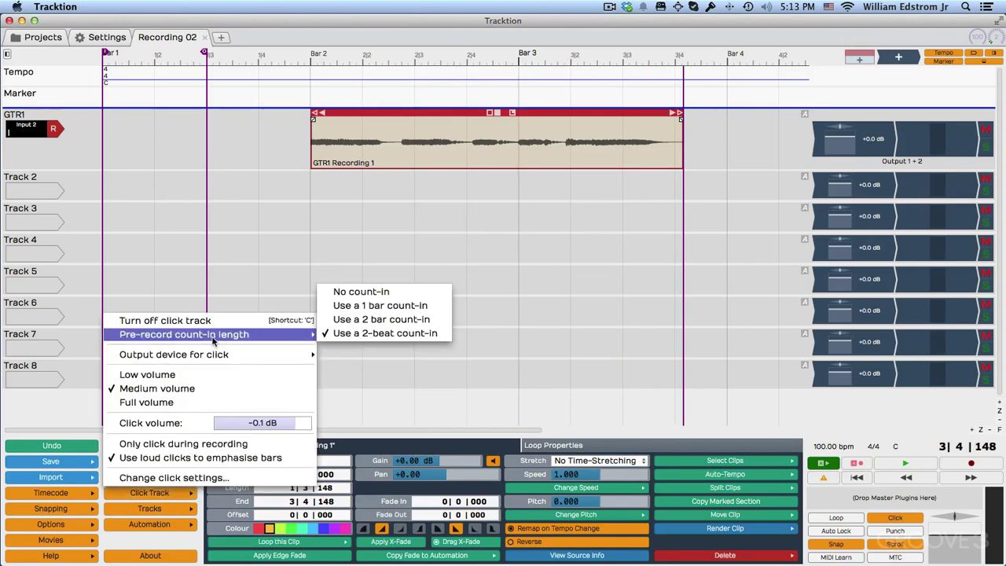
{"action": "mouse_move", "coordinate": [284, 346]}
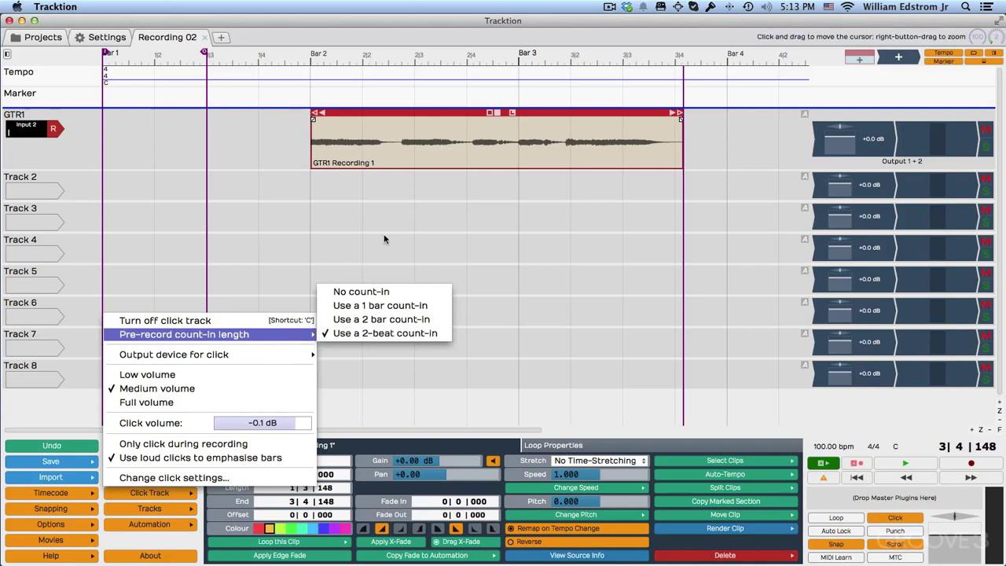
{"action": "left_click", "coordinate": [310, 93]}
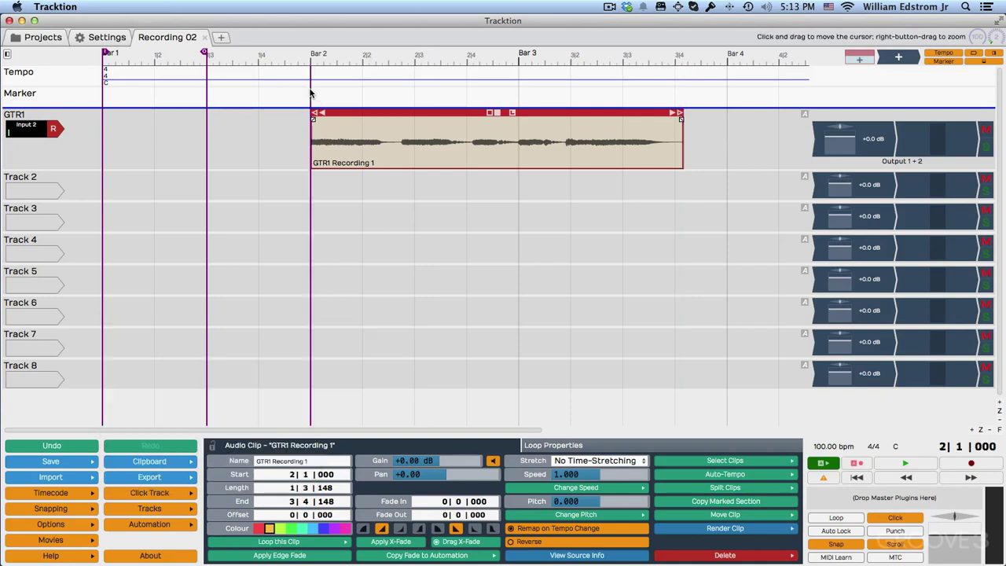